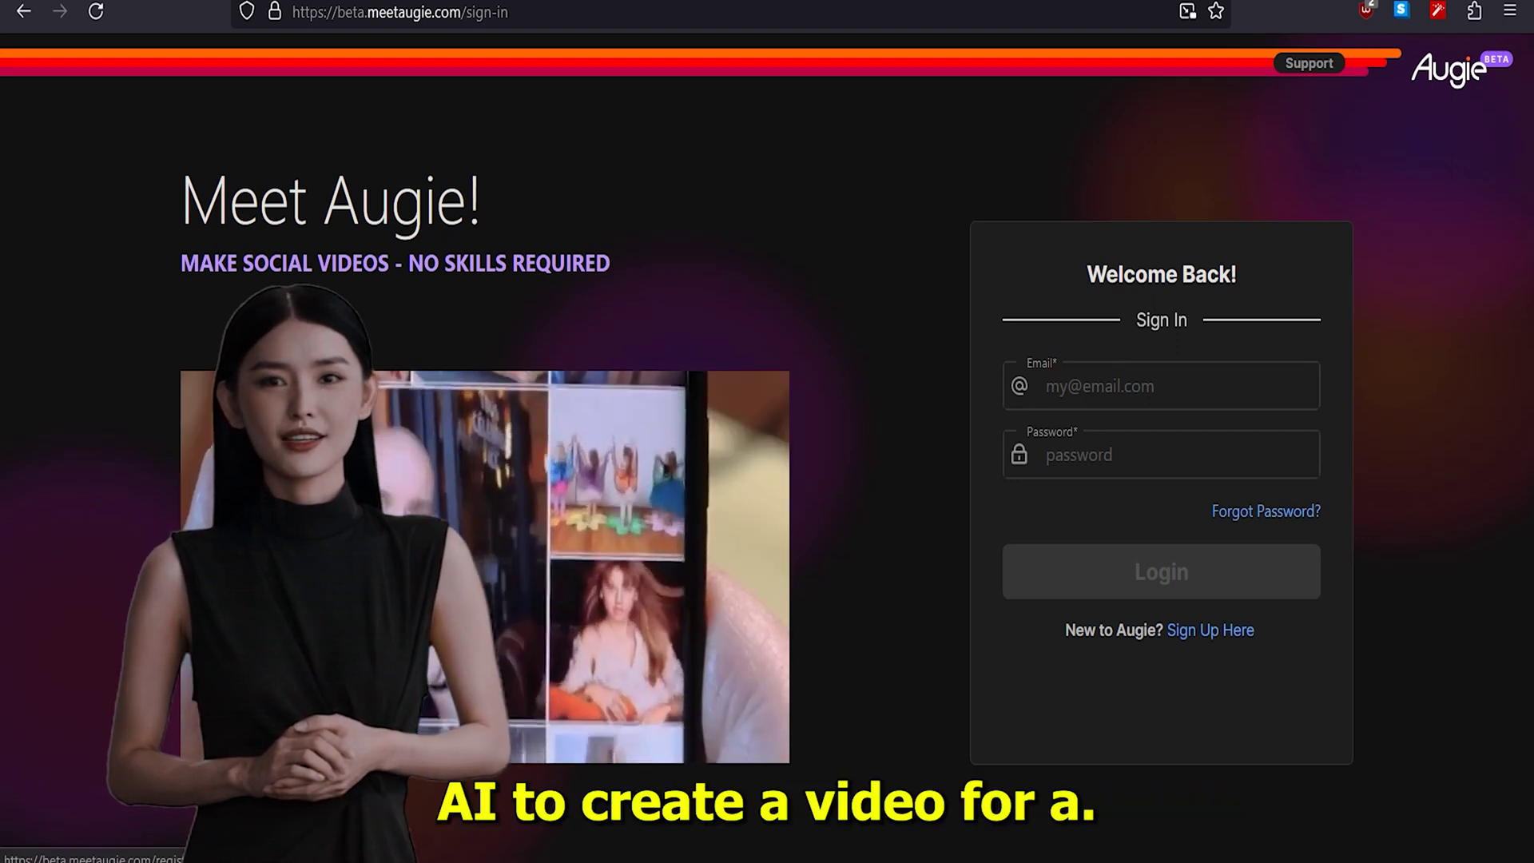
Open the account sign-up form and fill in the first and last name field
click(1210, 629)
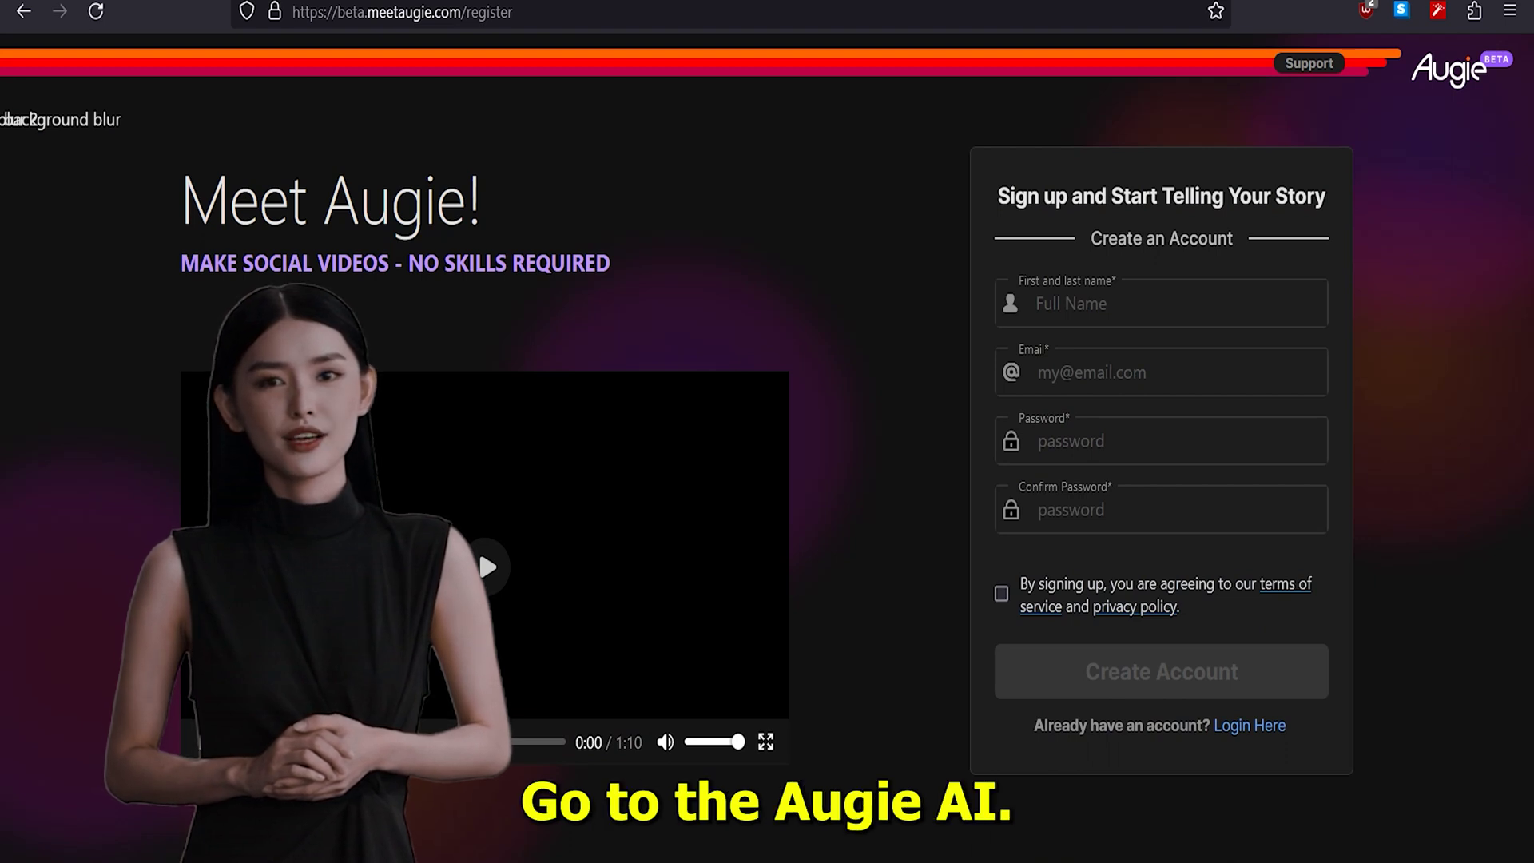
click(1036, 303)
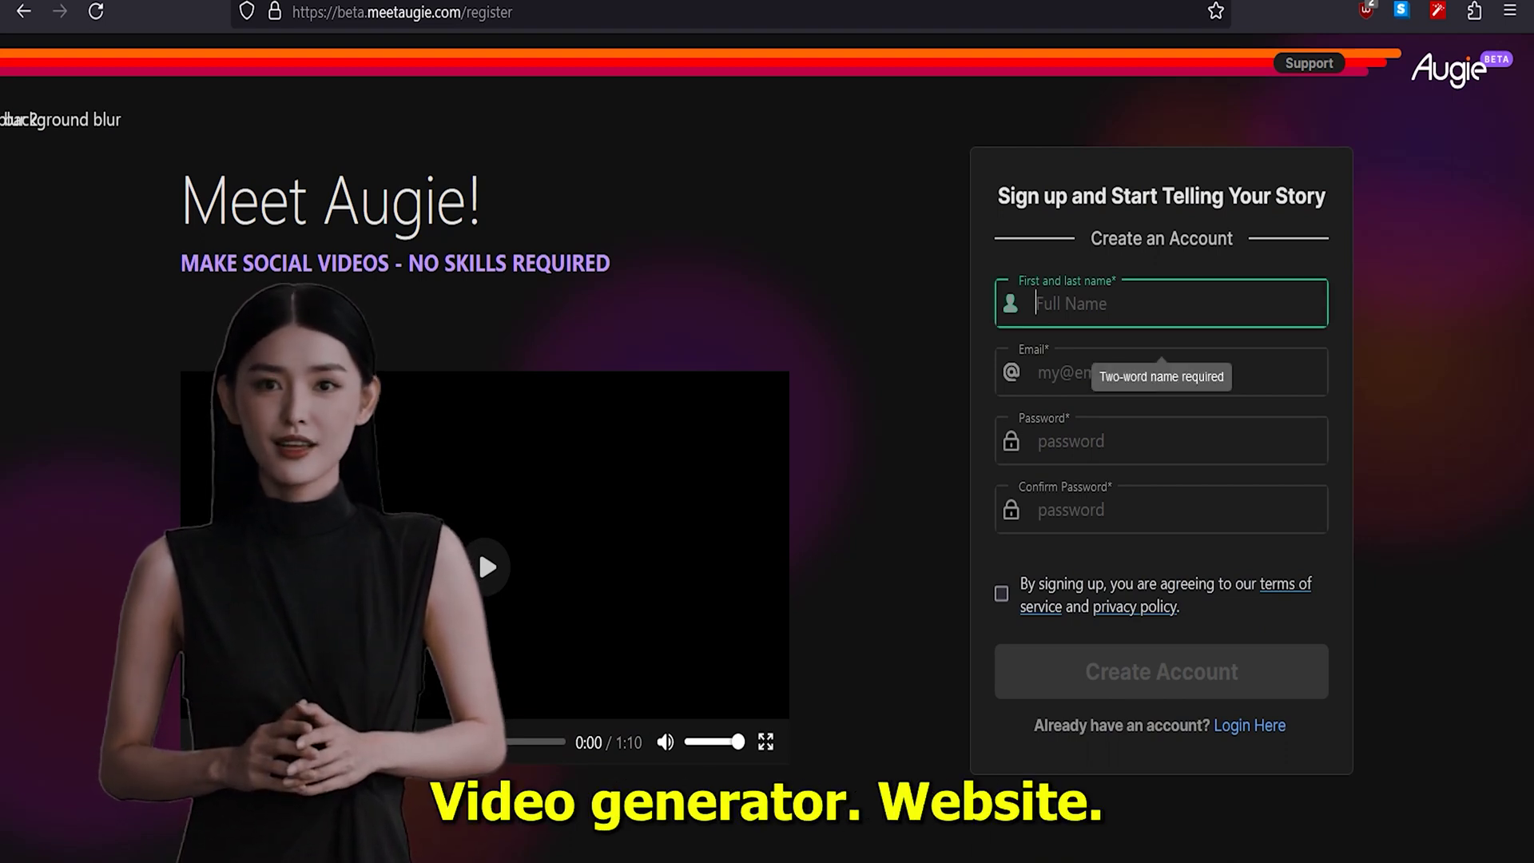
text(SUZUM)
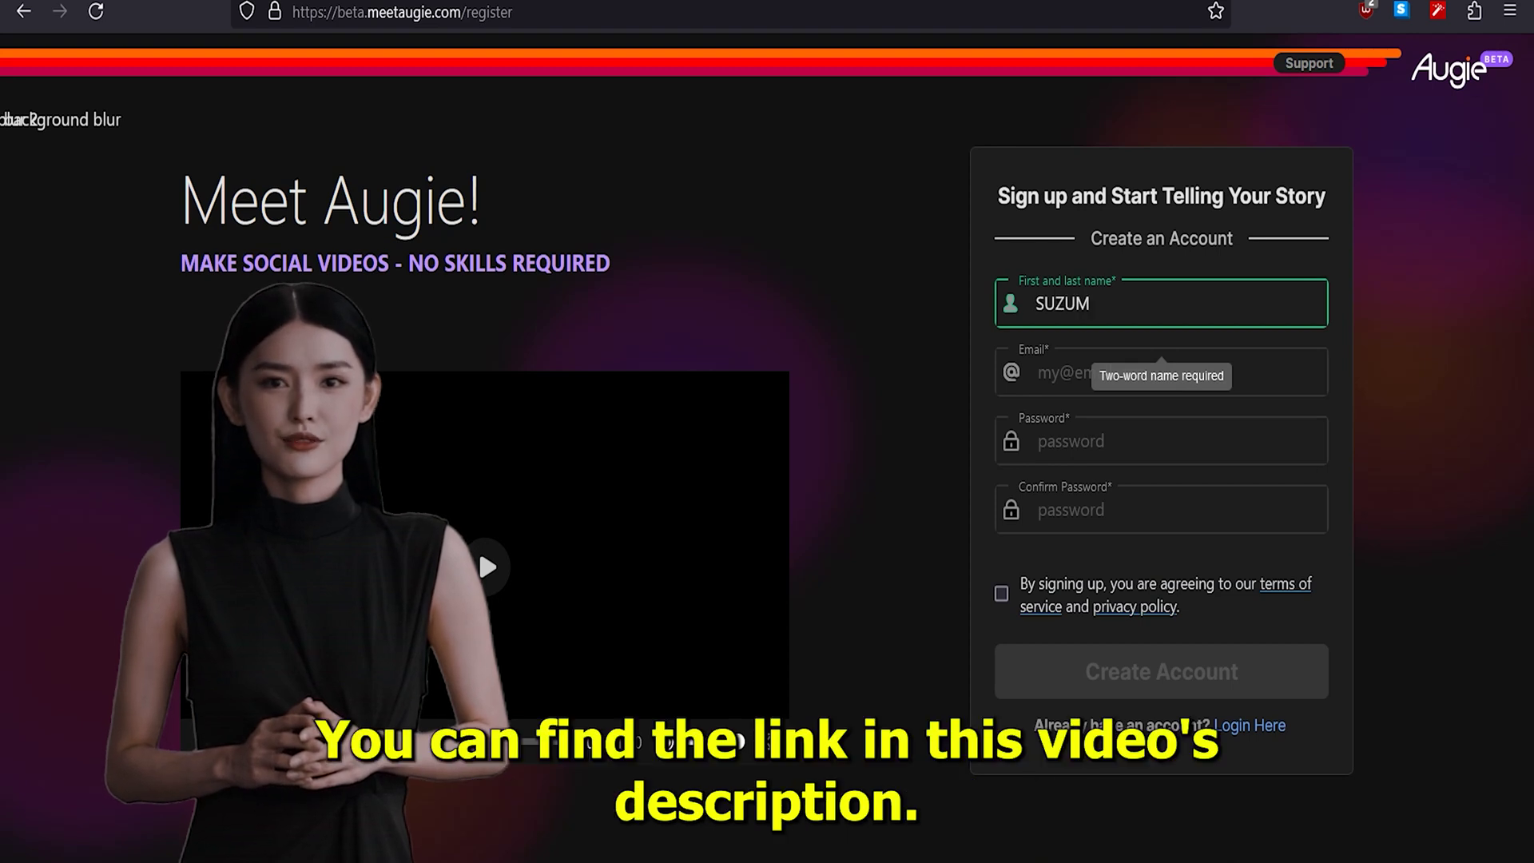
text(E)
click(478, 545)
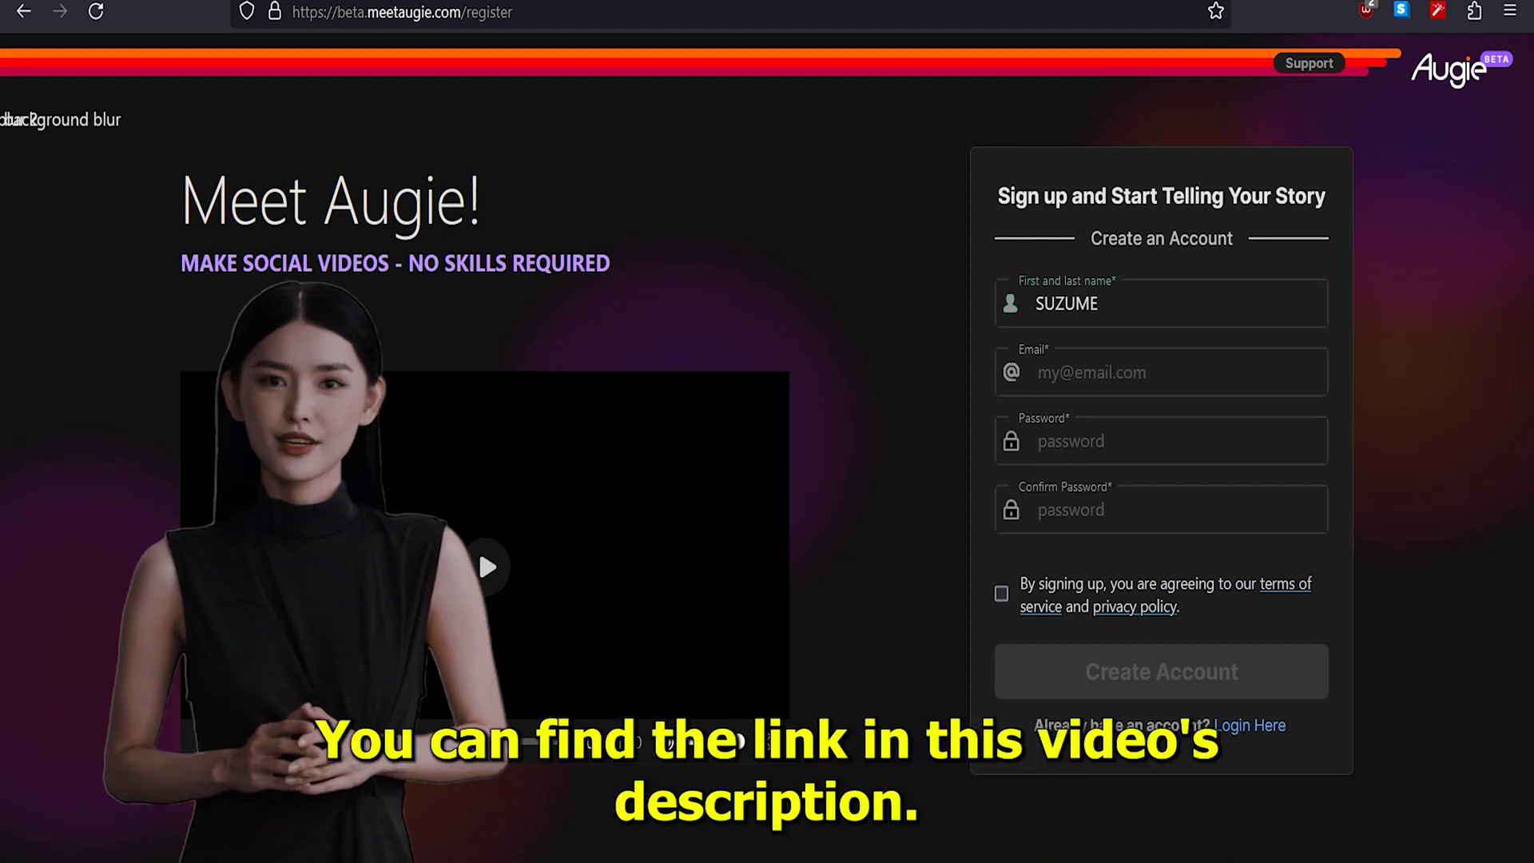
key(Tab)
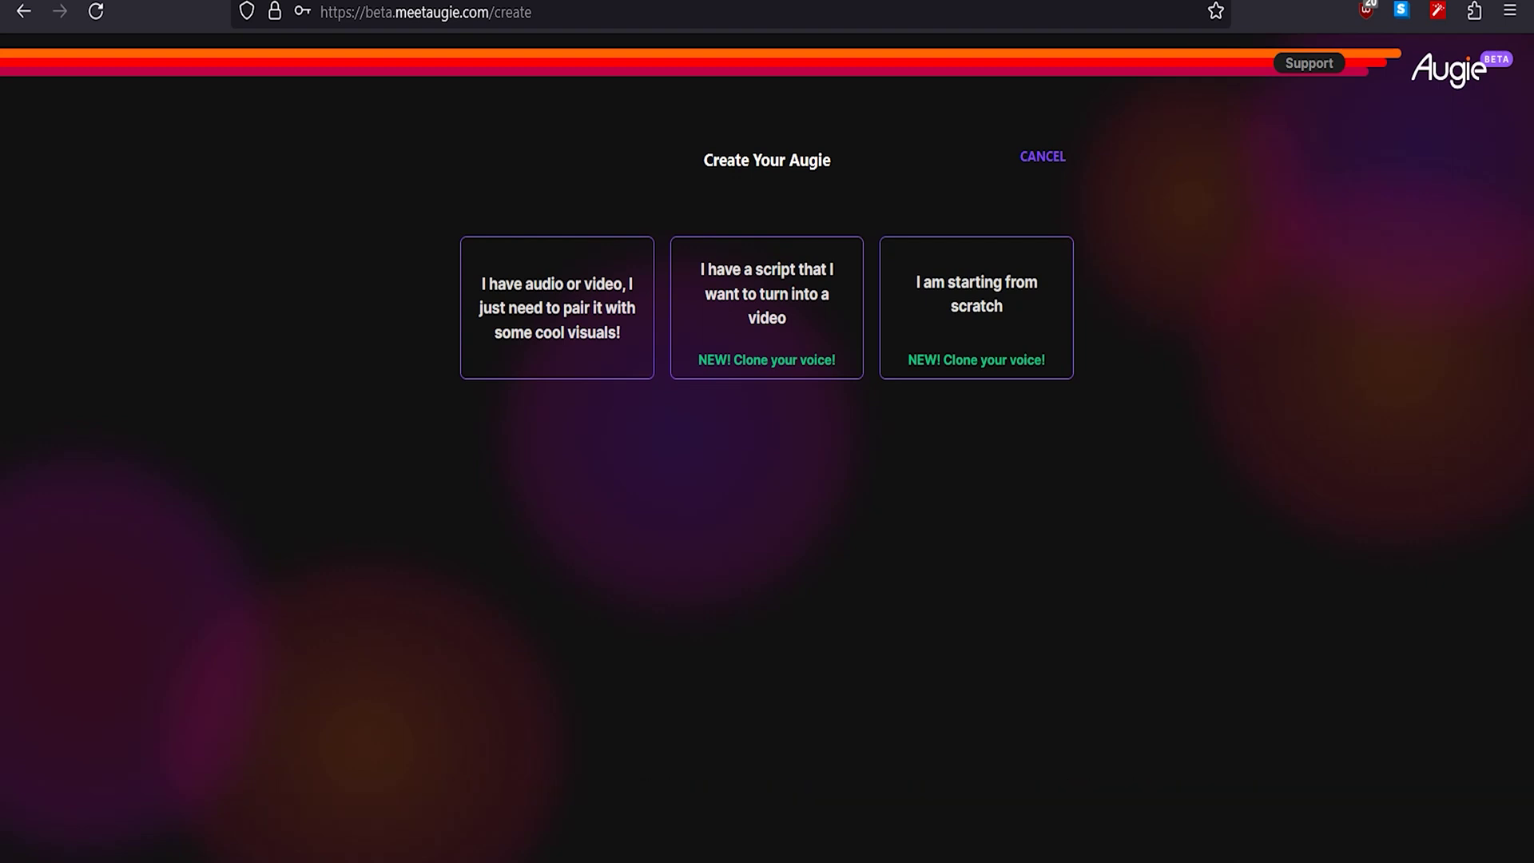
Start a new video from scratch and set its goal to Educate or inform the audience
click(976, 306)
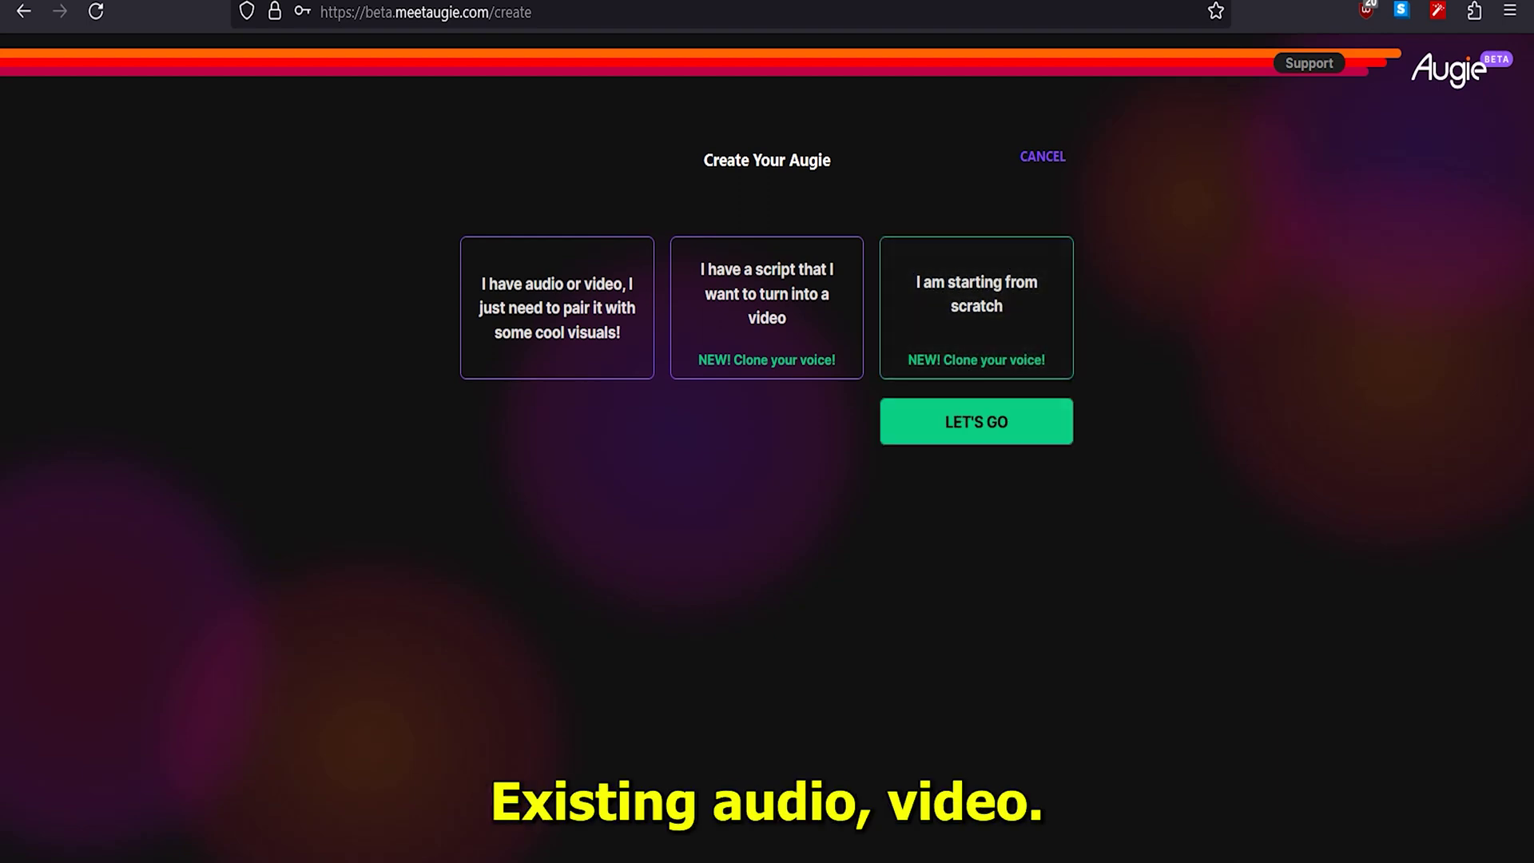
click(975, 421)
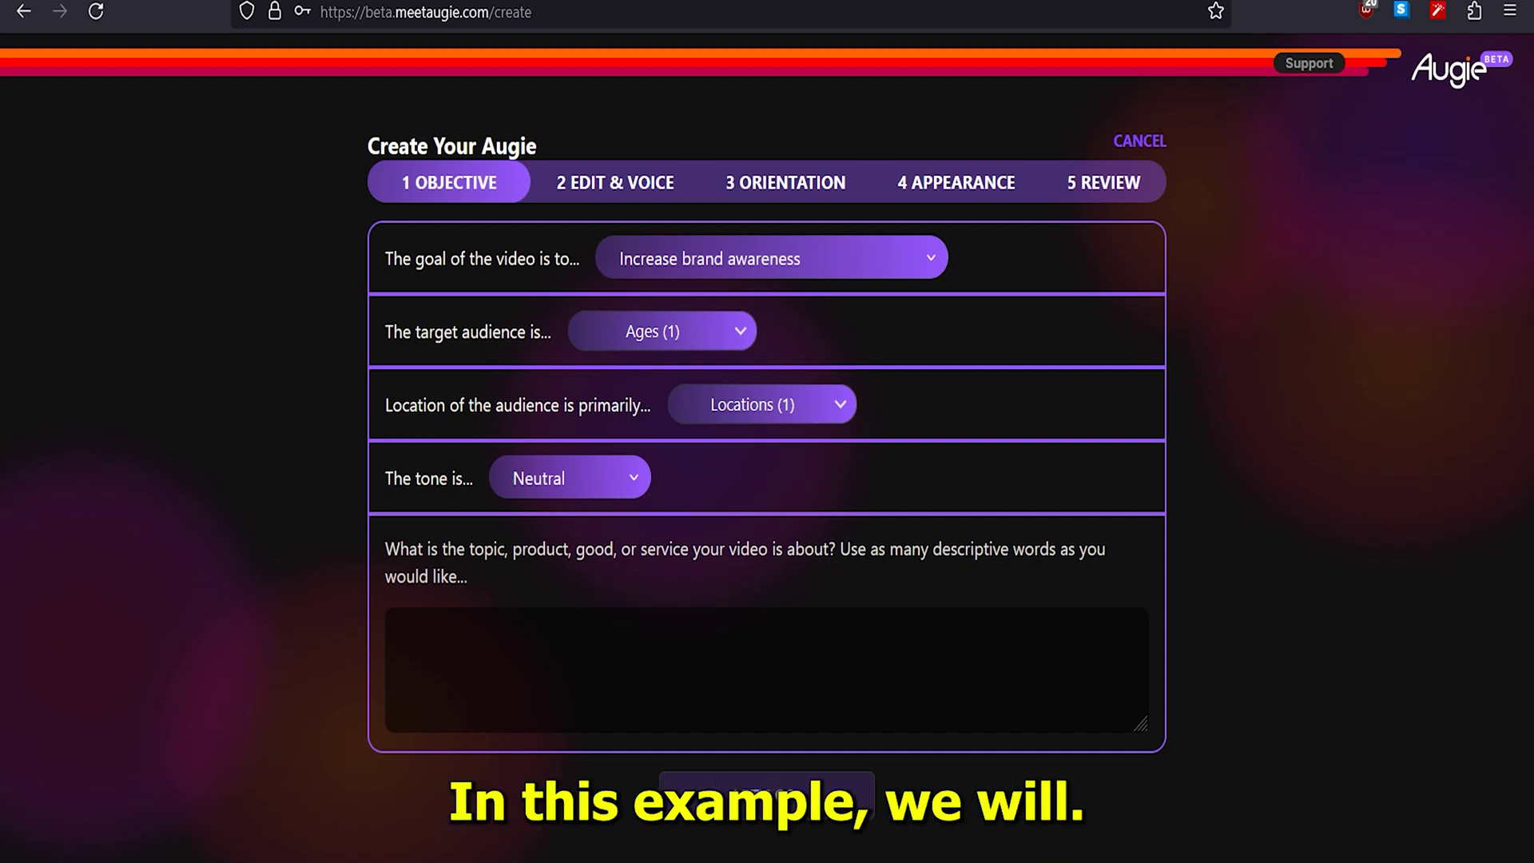
click(771, 257)
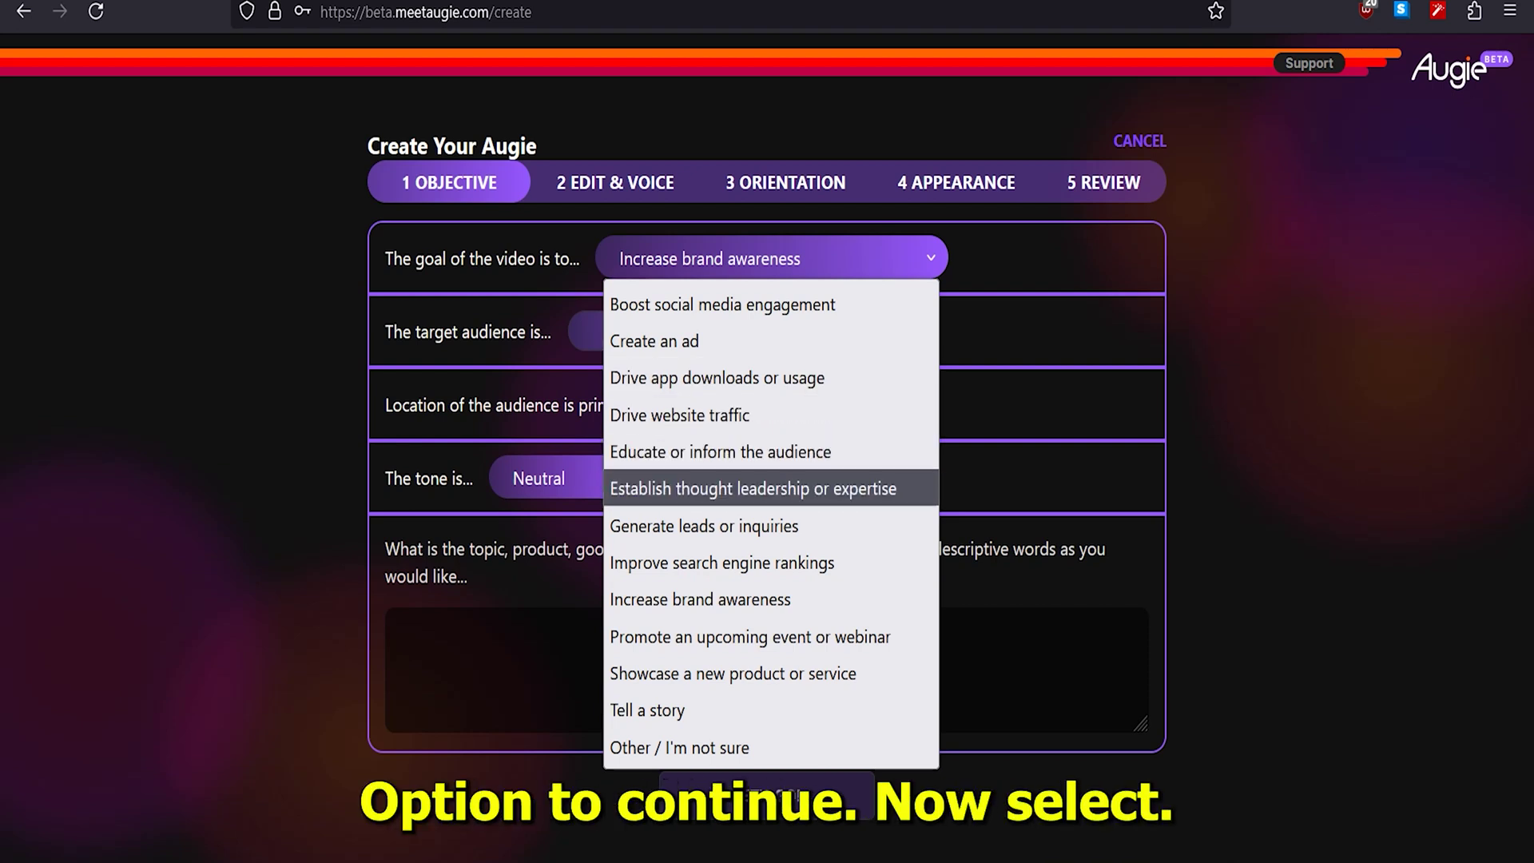
click(770, 451)
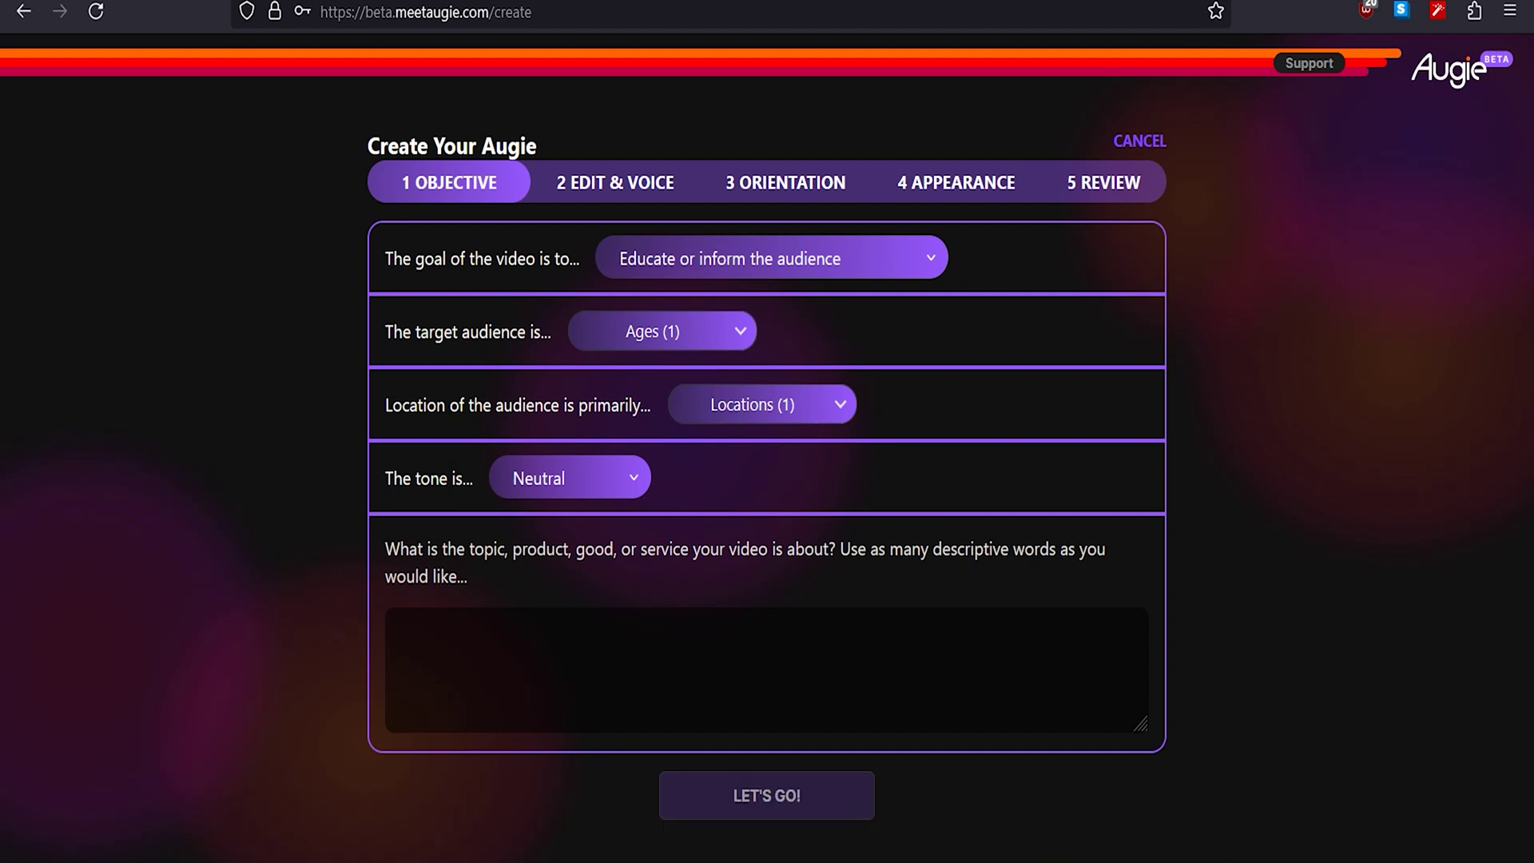
Keep the audience ages and locations, set the tone to Inspirational, and submit "Evolution Of cars" as the video topic
click(662, 331)
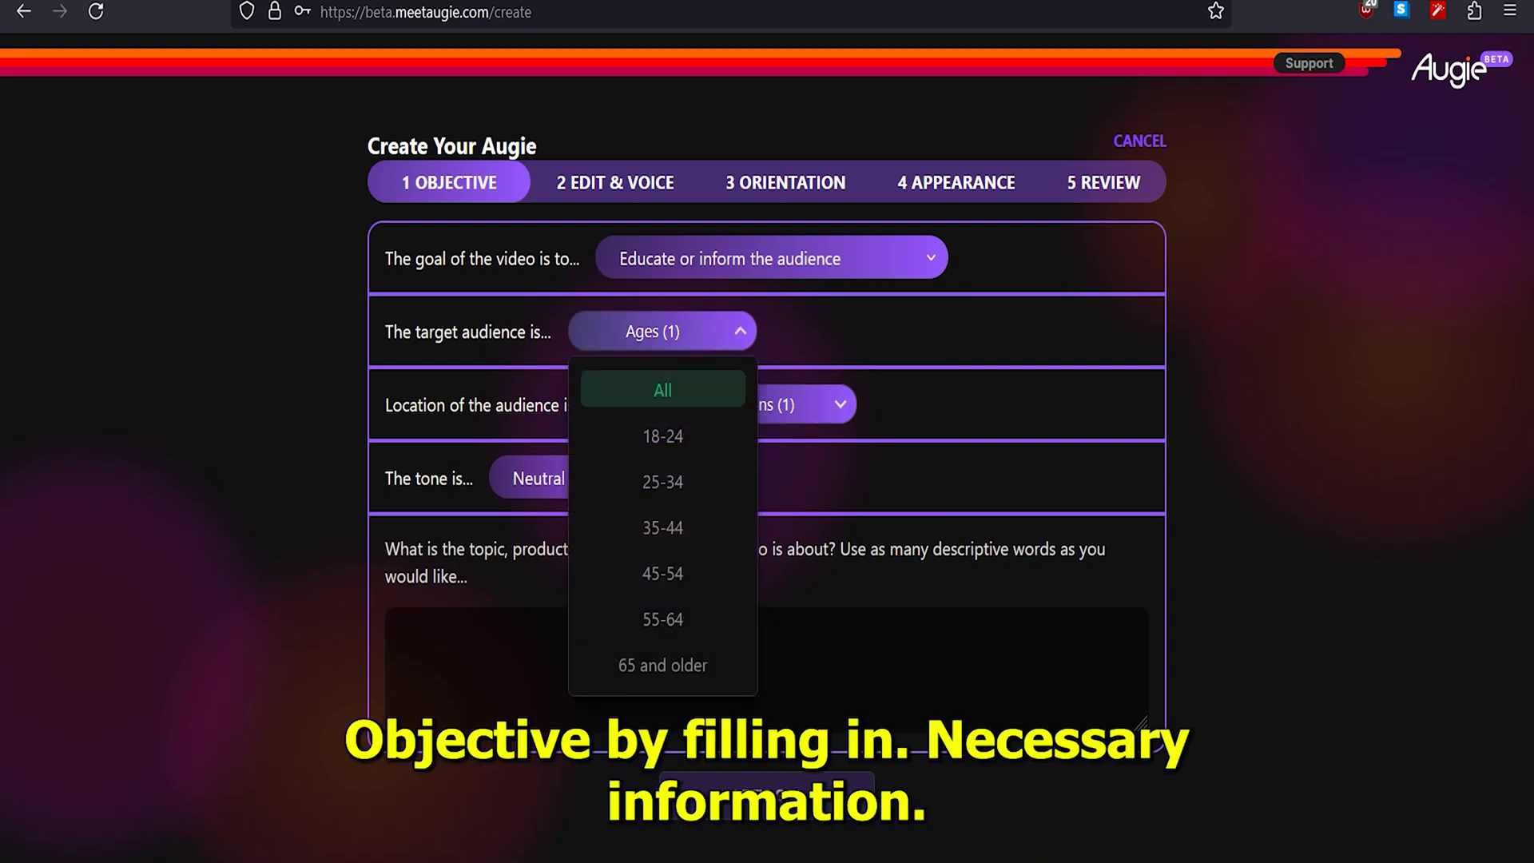
key(Escape)
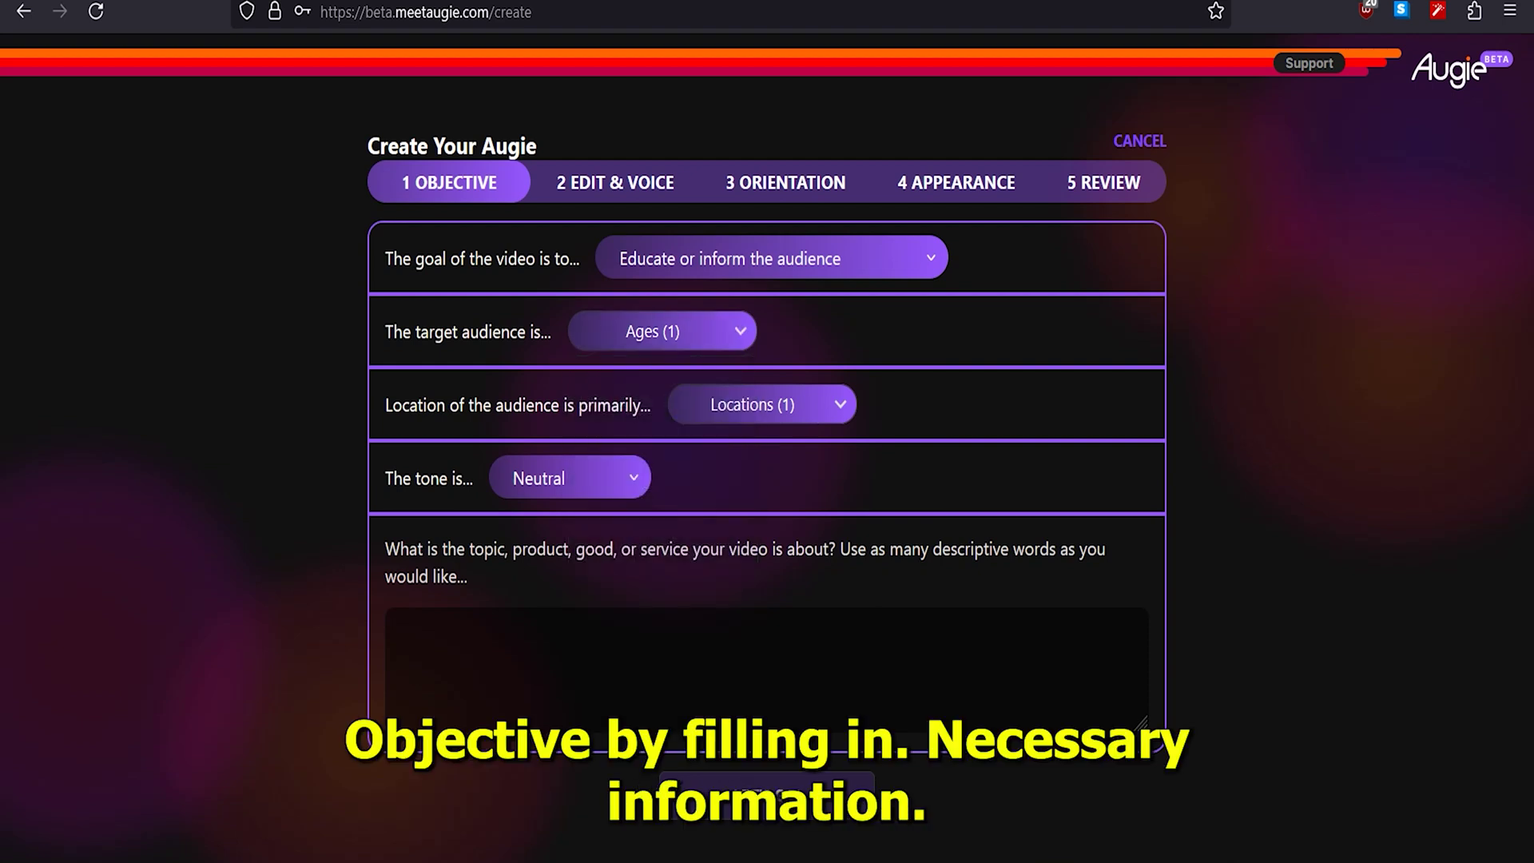
click(762, 405)
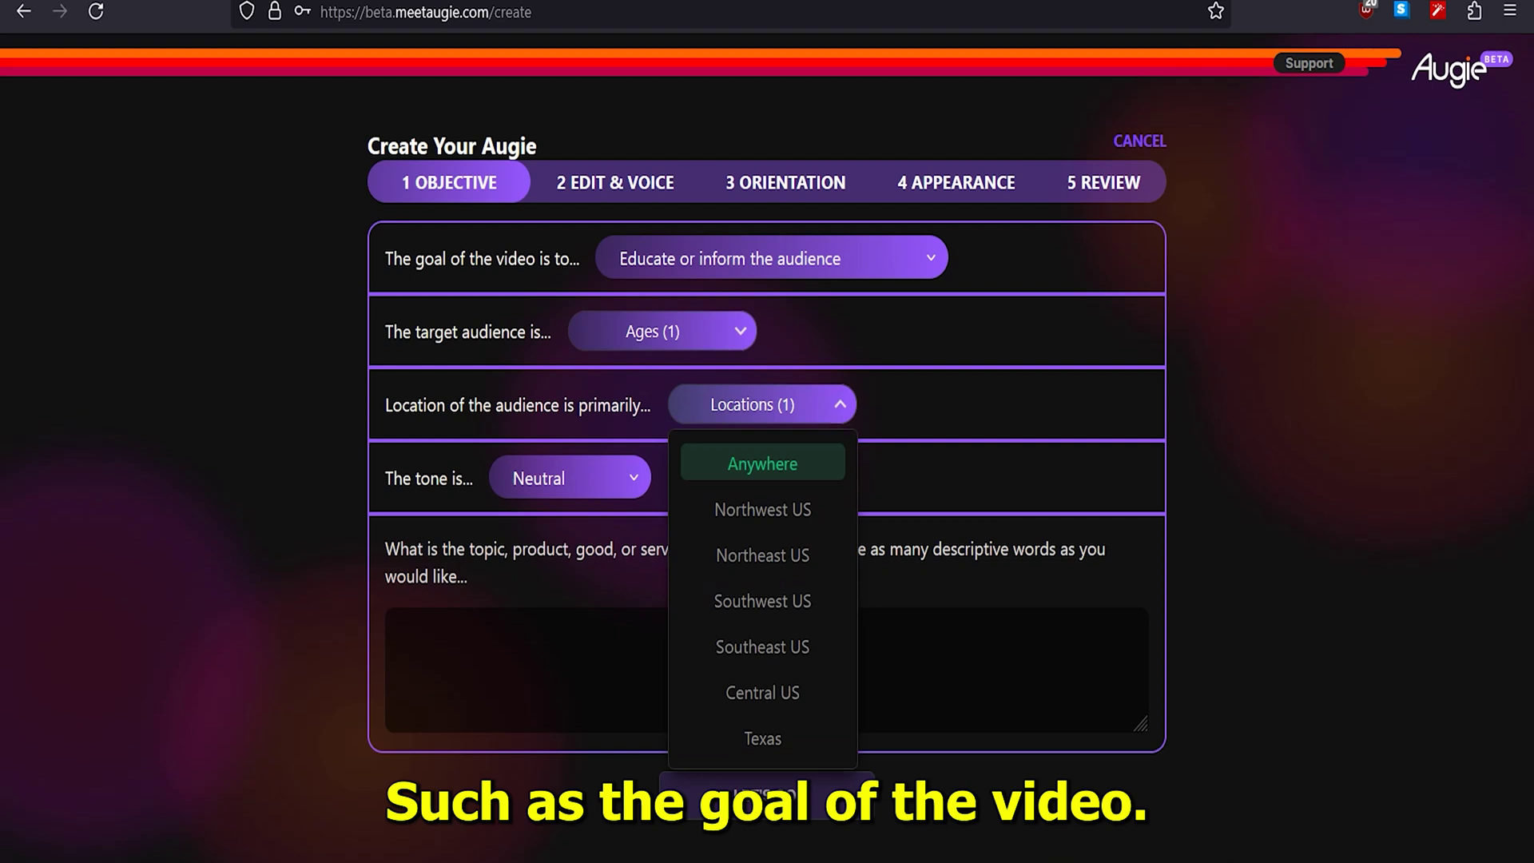
key(Escape)
click(569, 478)
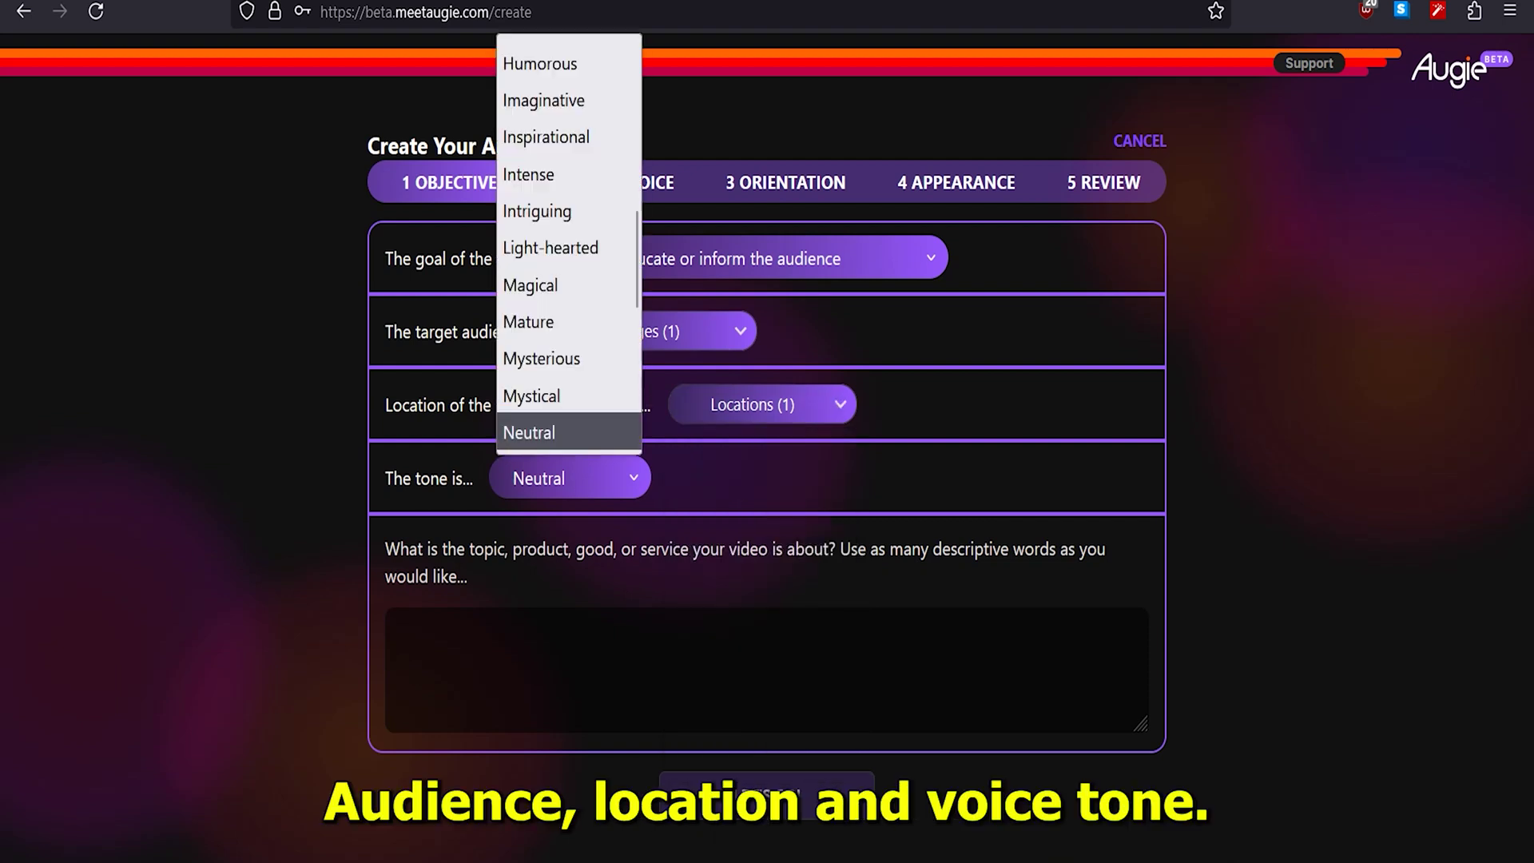
scroll(569, 285, up, 2)
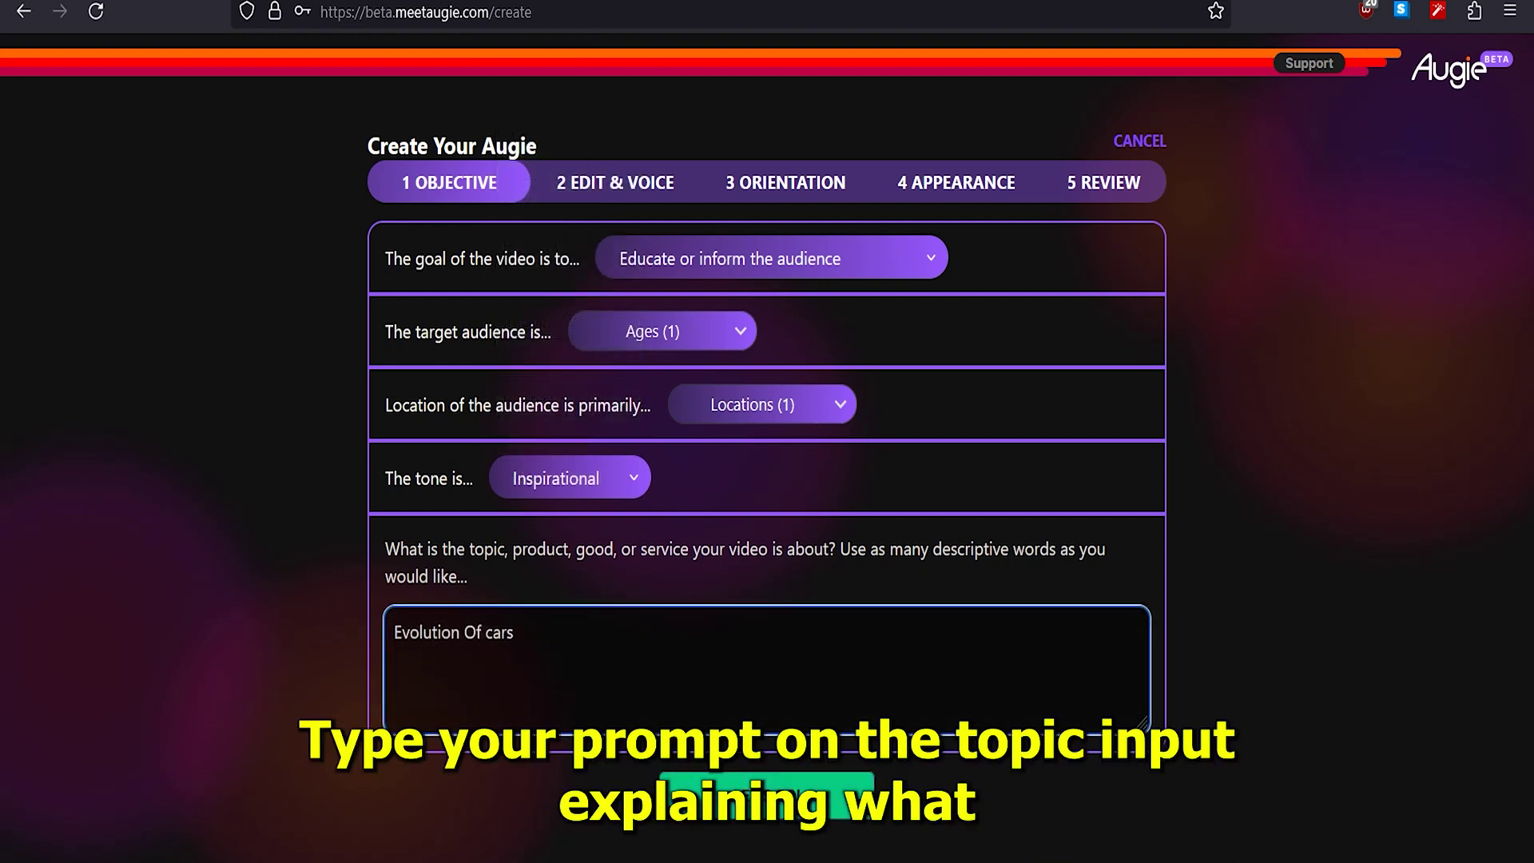
click(766, 795)
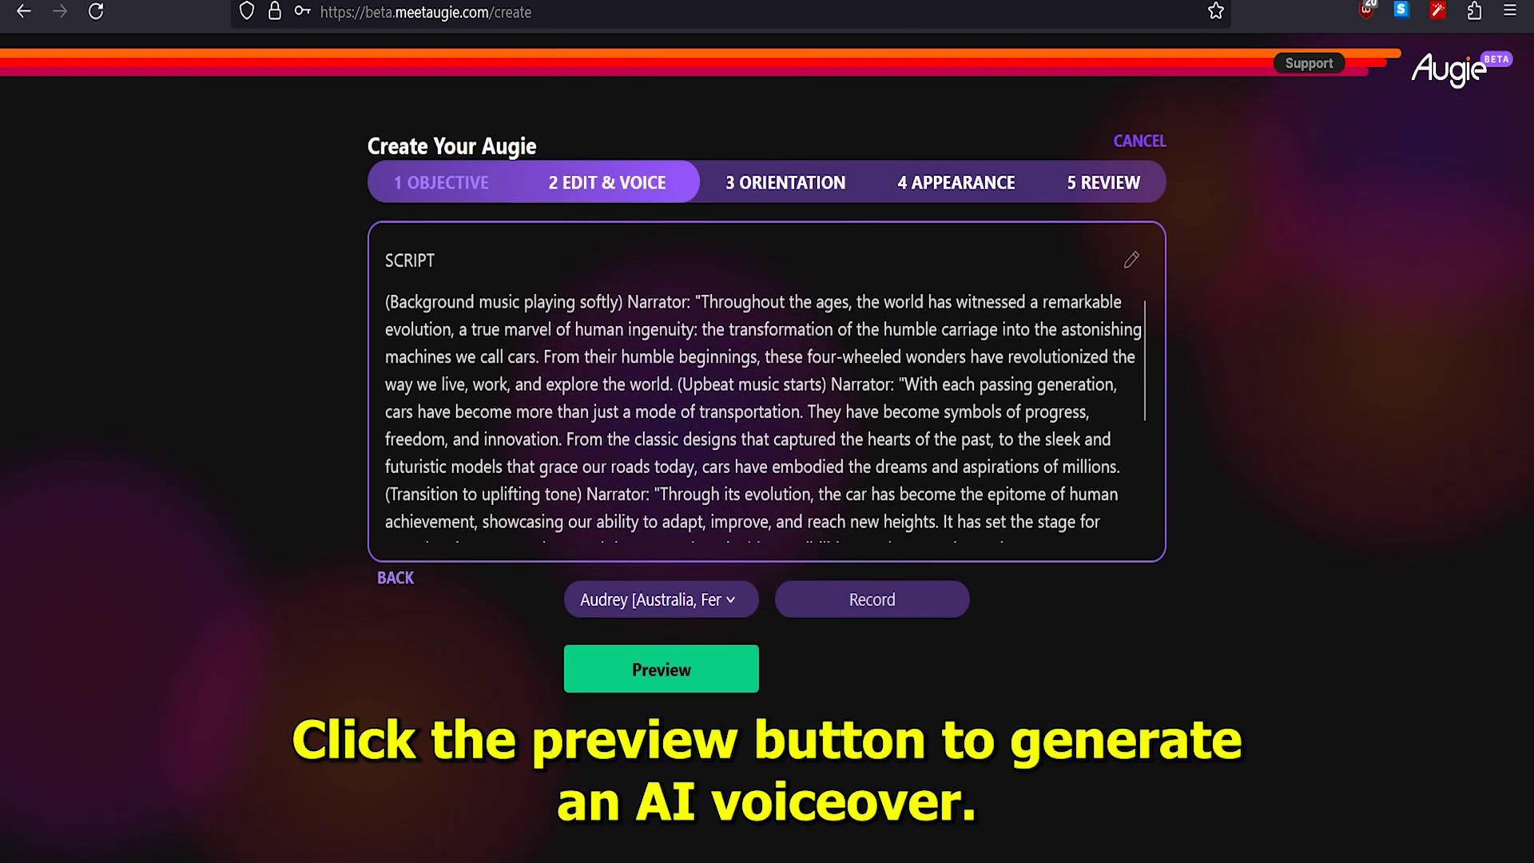
Try Elli as the narration voice for the script and settle on Bella instead
click(661, 600)
scroll(730, 489, down, 4)
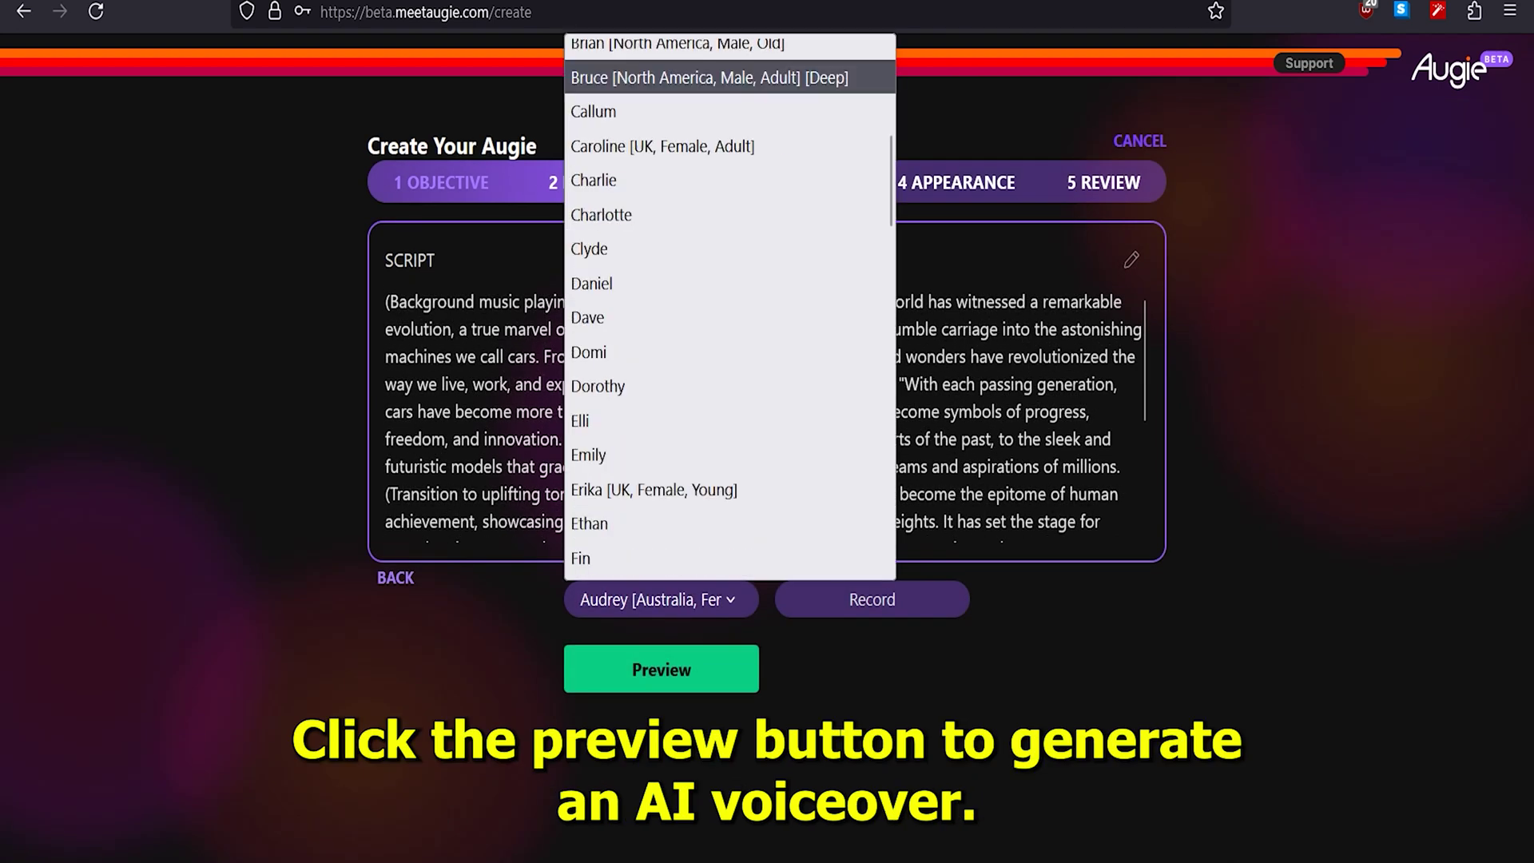
click(607, 420)
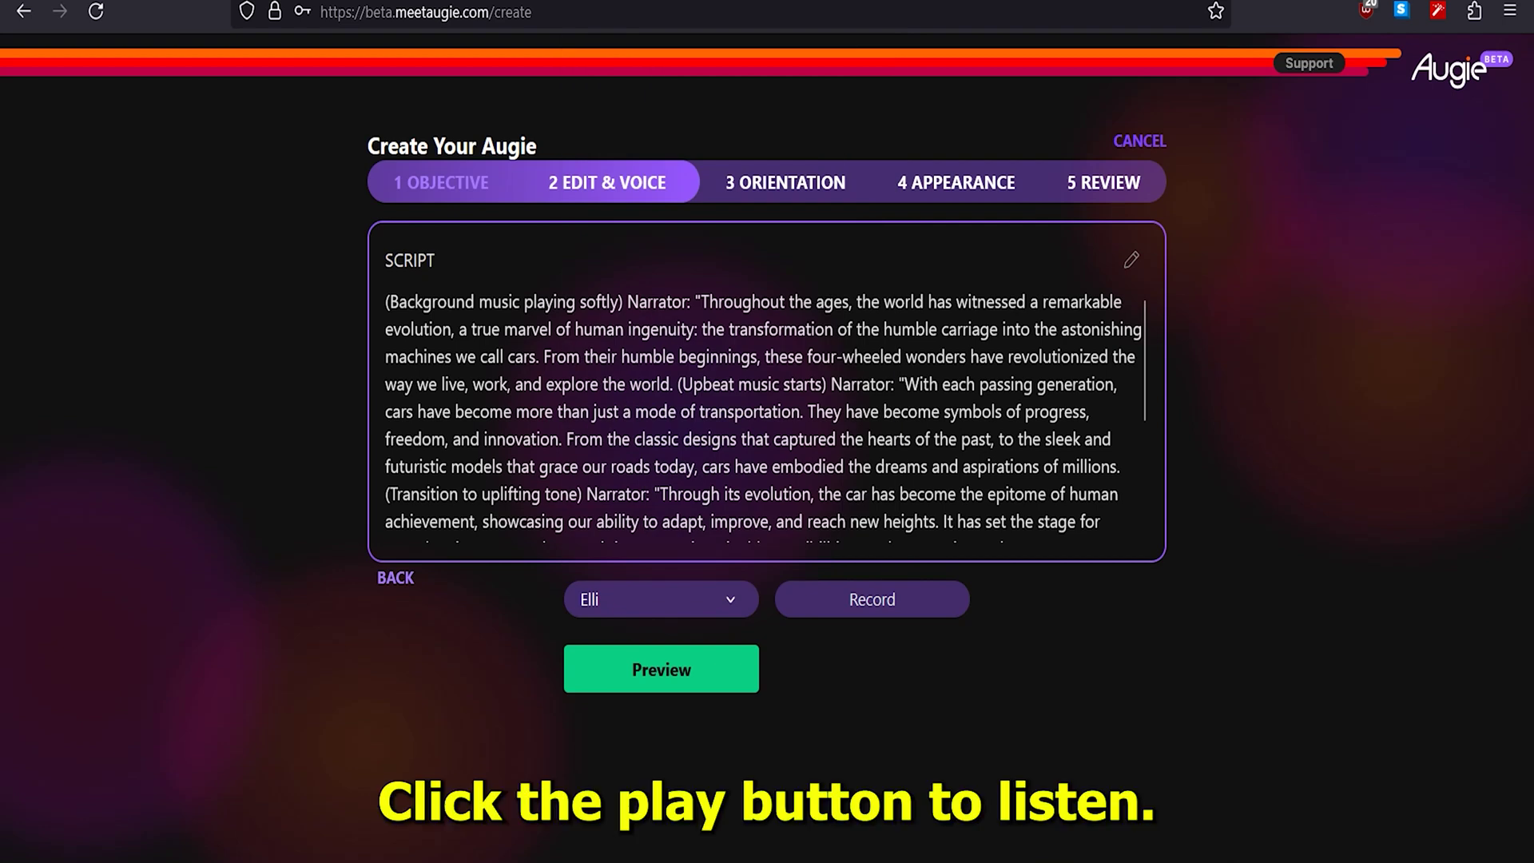
click(662, 599)
scroll(729, 303, down, 8)
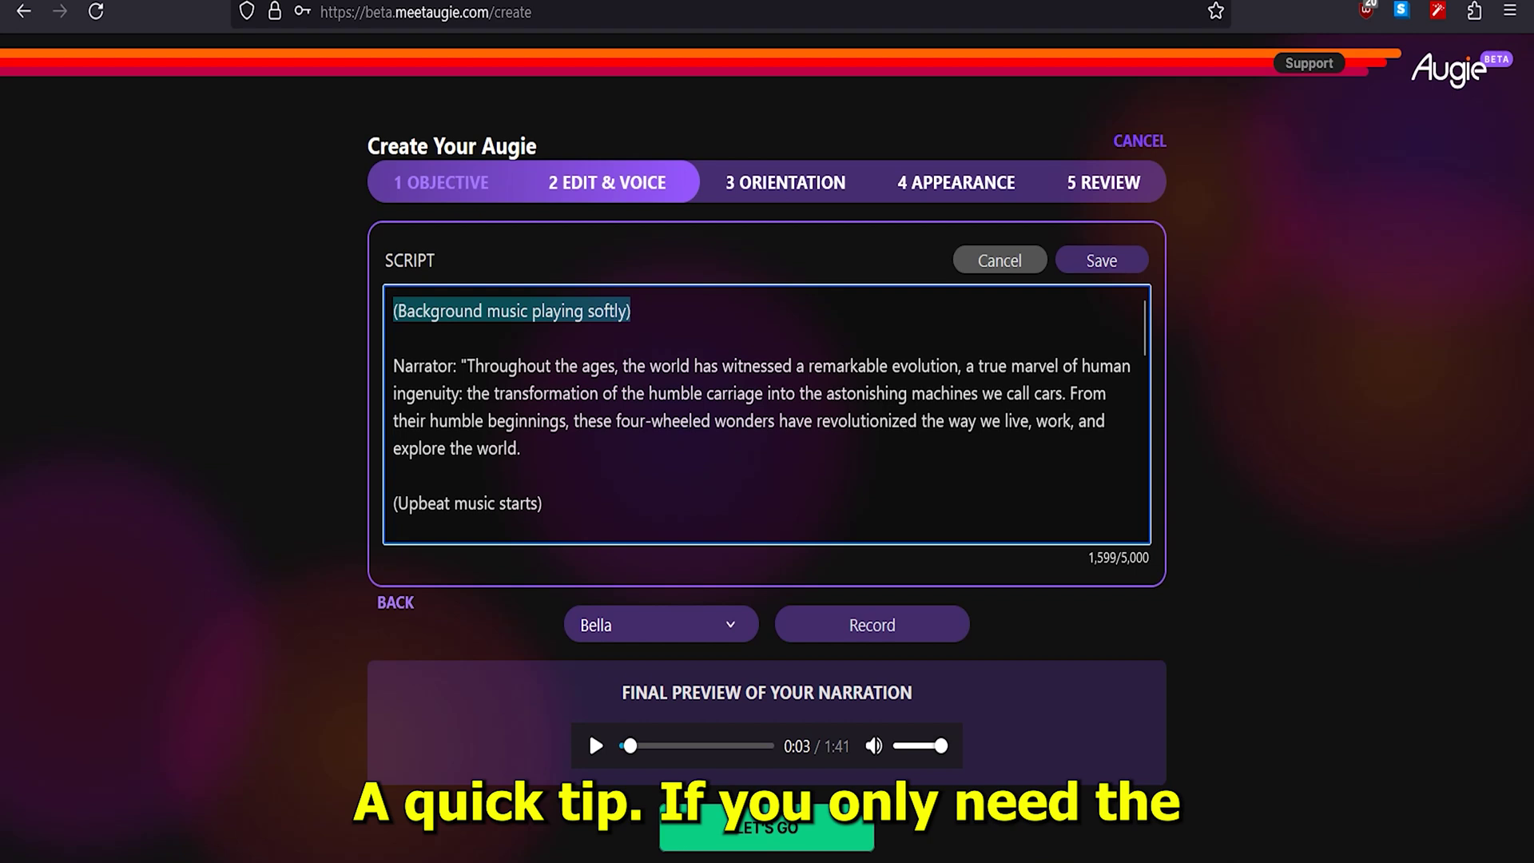
Delete the "(Background music playing softly)" cue and the "Narrator:" label before the script's first paragraph
key(BackSpace)
click(460, 365)
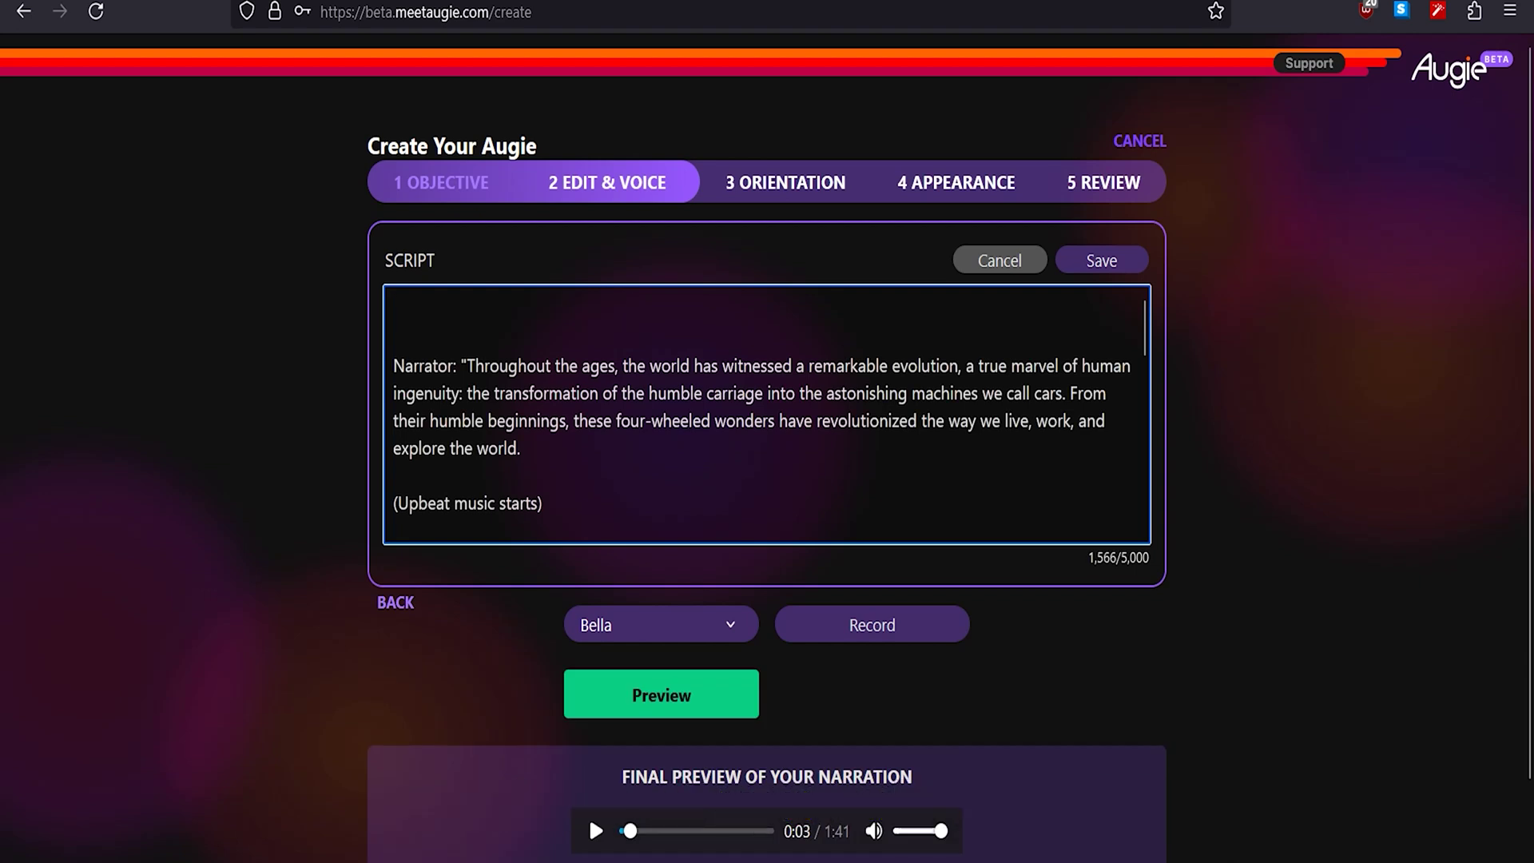
key(BackSpace)
key(BackSpace)
key(BackSpace)
key(BackSpace)
key(BackSpace)
key(BackSpace)
key(BackSpace)
key(BackSpace)
key(BackSpace)
key(BackSpace)
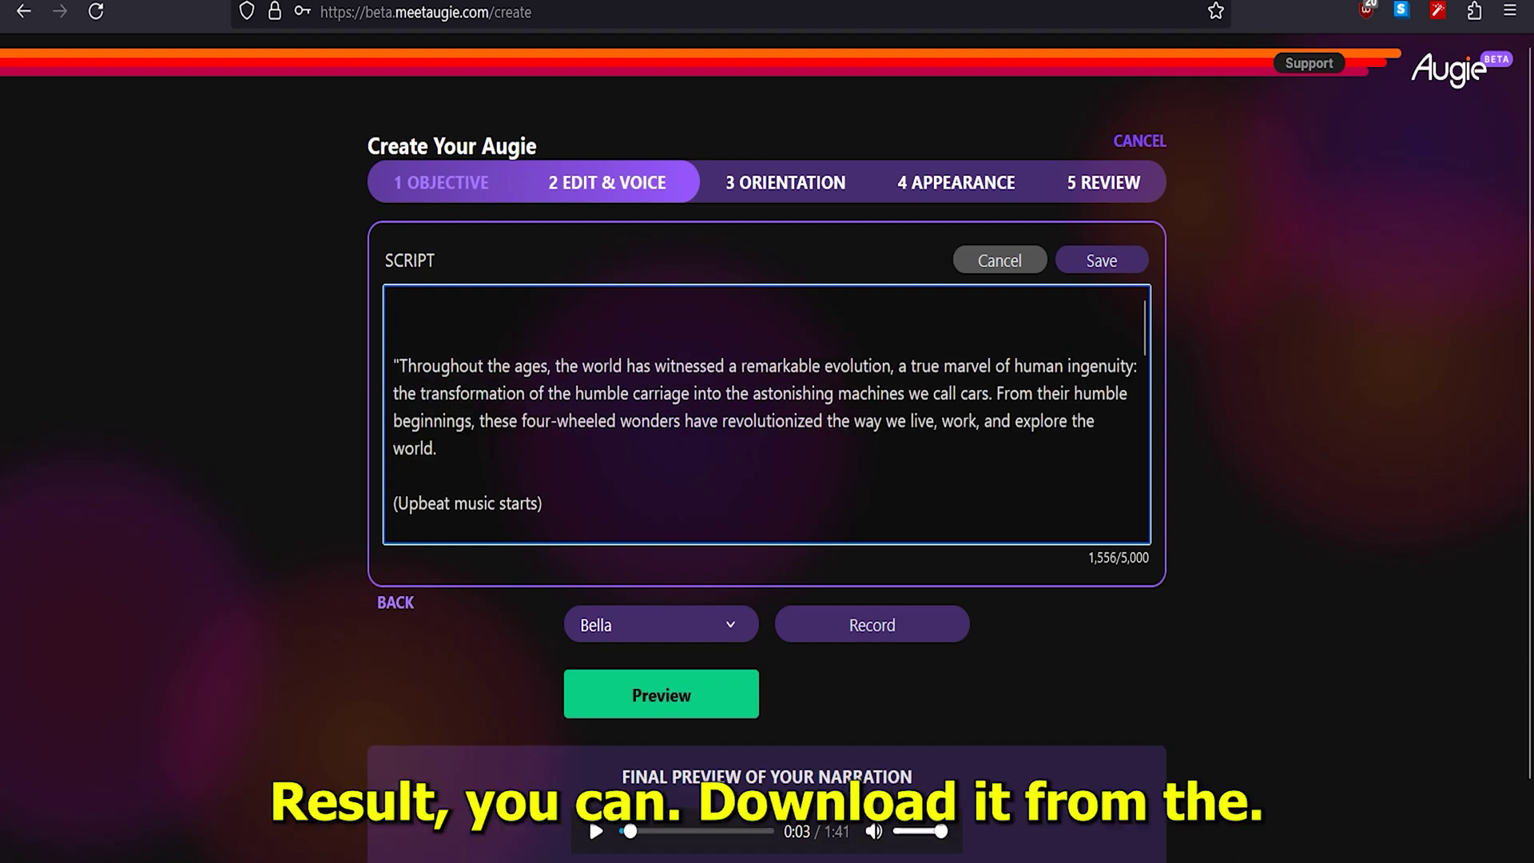
Delete the "(Upbeat music starts)" cue that follows the script's first paragraph
scroll(767, 414, down, 2)
key(BackSpace)
key(BackSpace)
key(BackSpace)
key(BackSpace)
key(BackSpace)
key(BackSpace)
key(BackSpace)
key(BackSpace)
key(BackSpace)
key(BackSpace)
key(BackSpace)
key(BackSpace)
key(BackSpace)
key(BackSpace)
key(BackSpace)
key(BackSpace)
key(BackSpace)
key(BackSpace)
key(BackSpace)
key(BackSpace)
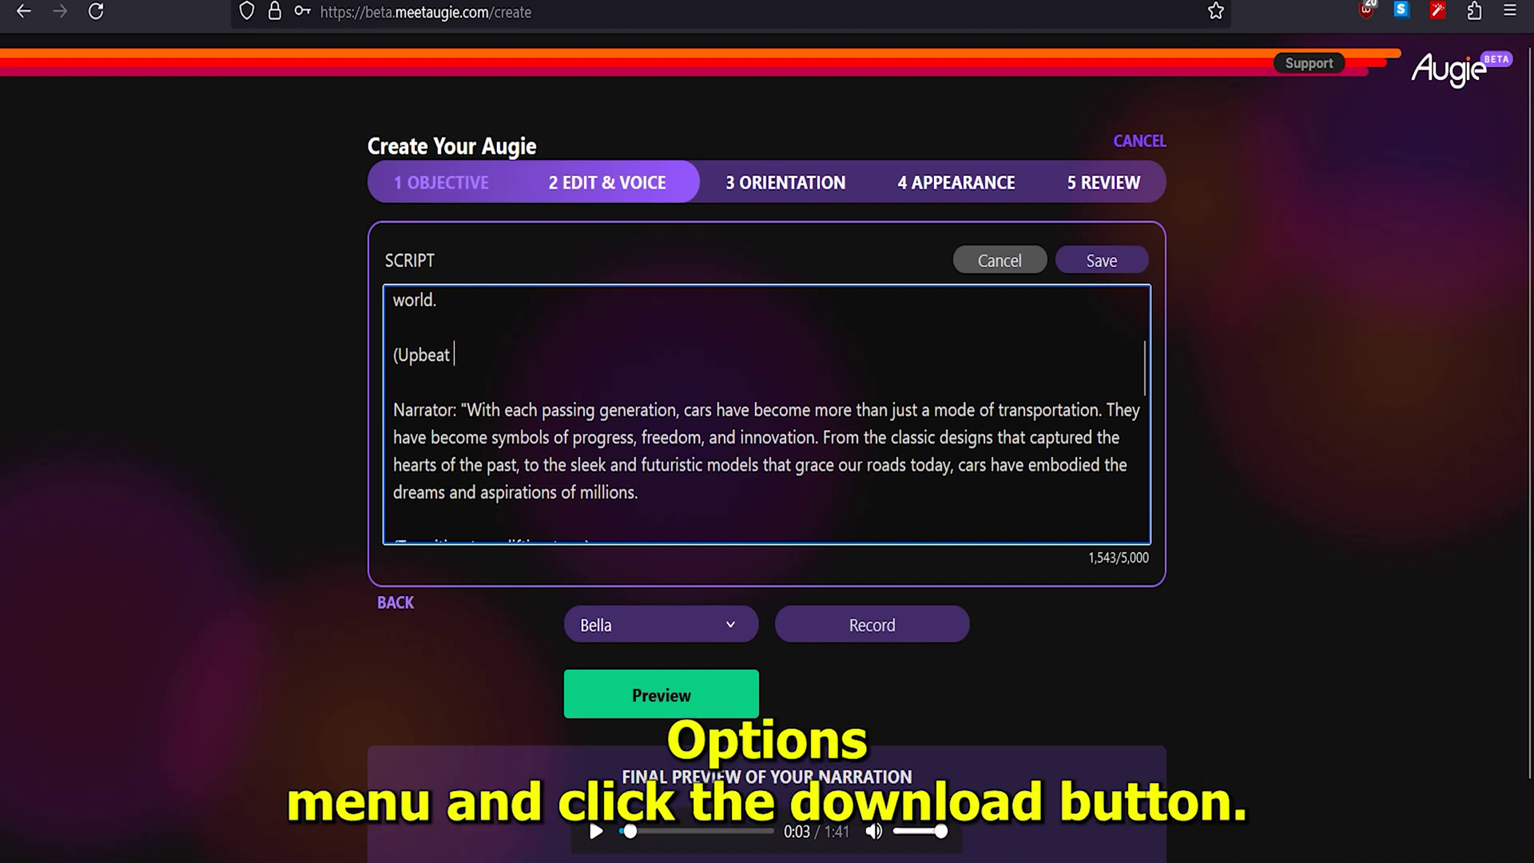
Delete the "Narrator:" label before the paragraph starting "With each passing generation"
click(461, 382)
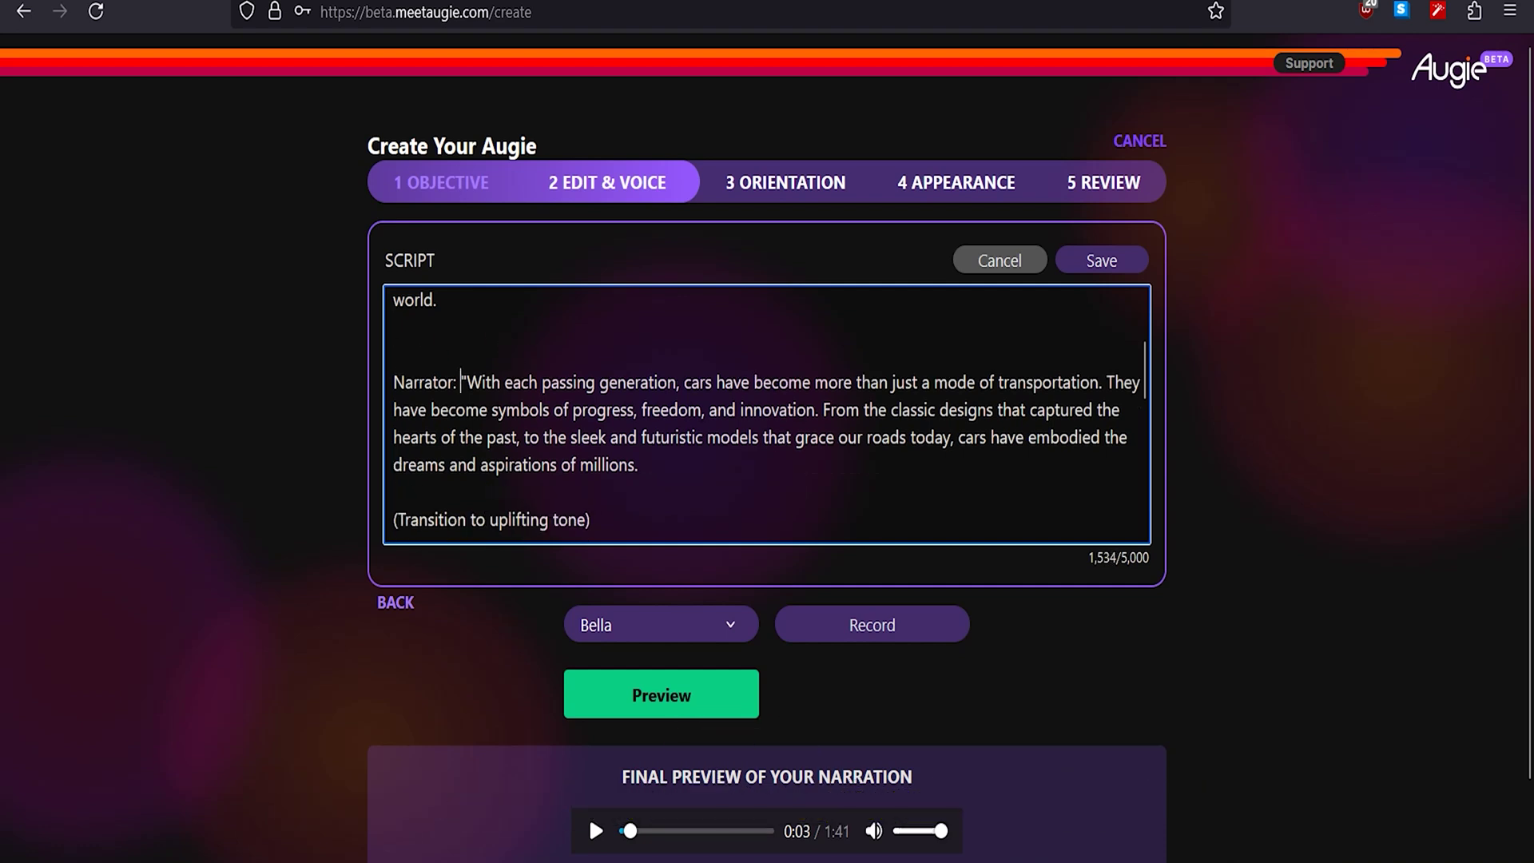
key(BackSpace)
key(BackSpace)
key(BackSpace)
key(BackSpace)
key(BackSpace)
key(BackSpace)
key(BackSpace)
key(BackSpace)
key(BackSpace)
key(BackSpace)
Delete the "(Transition to uplifting tone)" cue from the script
scroll(767, 414, down, 5)
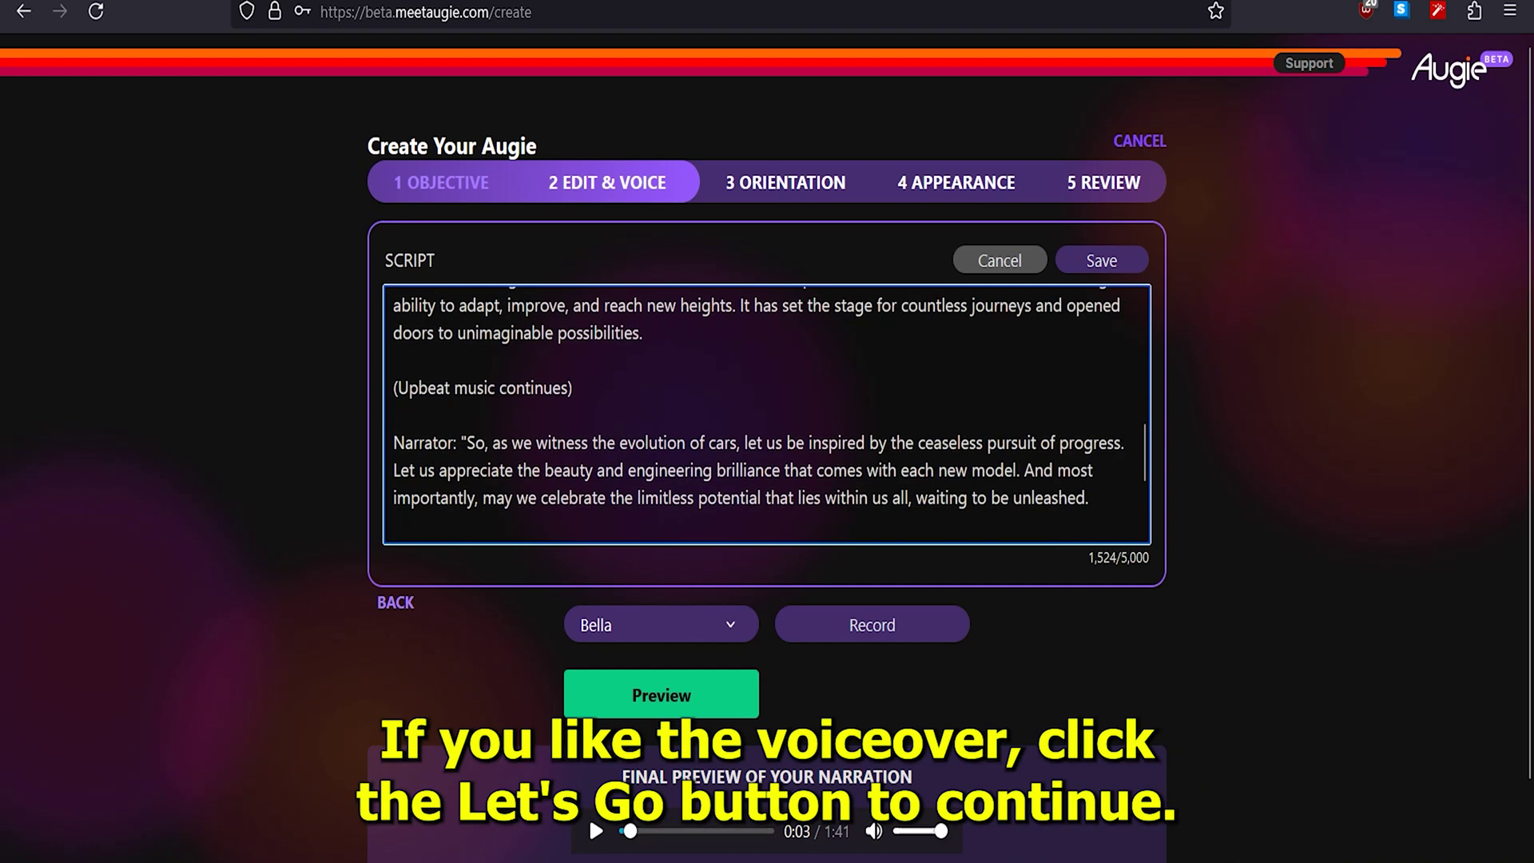
scroll(767, 414, up, 3)
drag(589, 370, 393, 370)
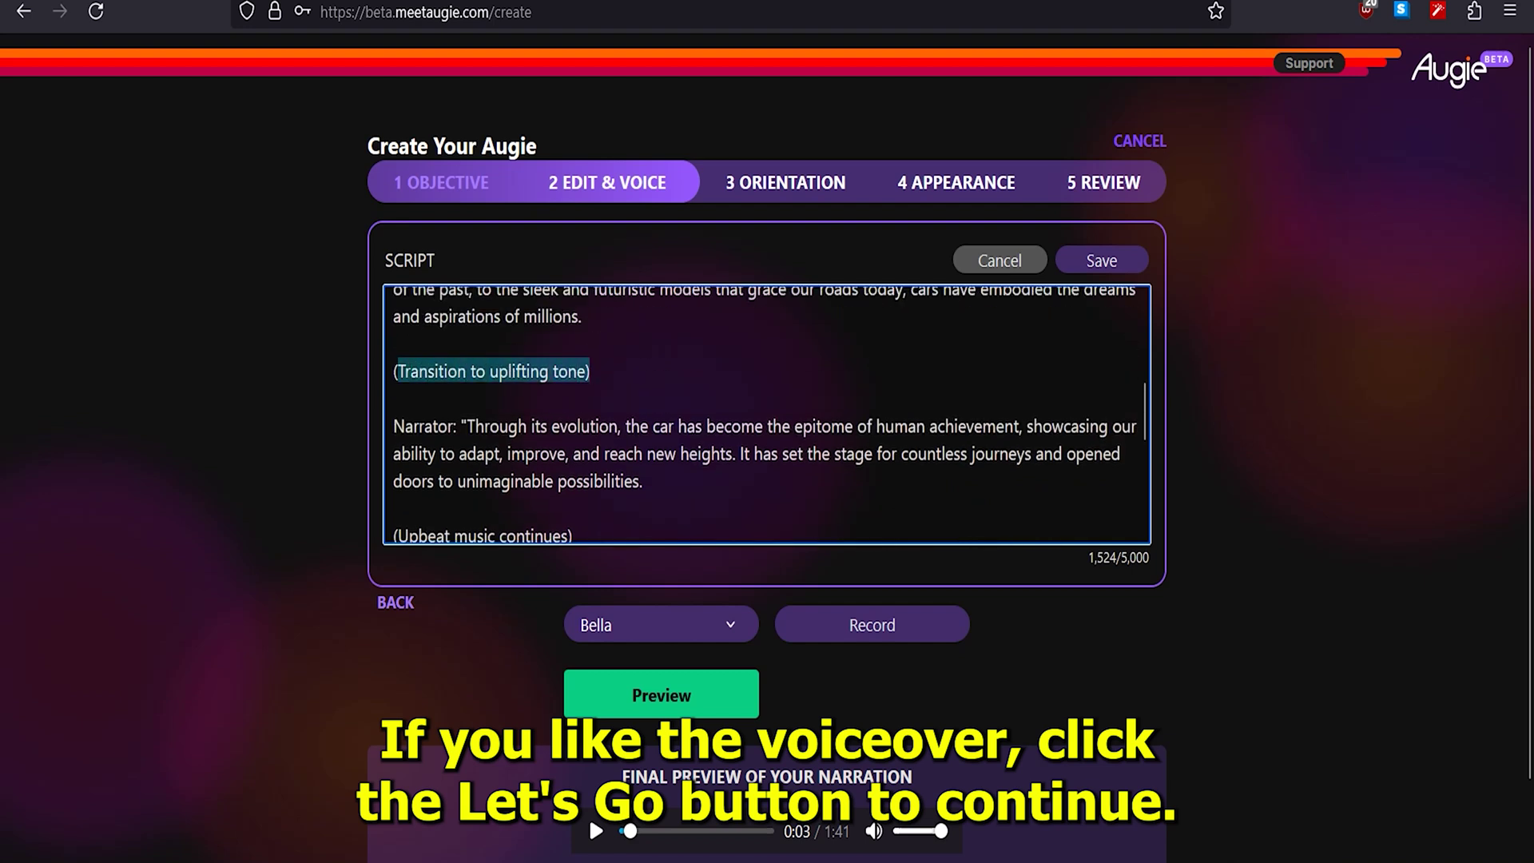
key(BackSpace)
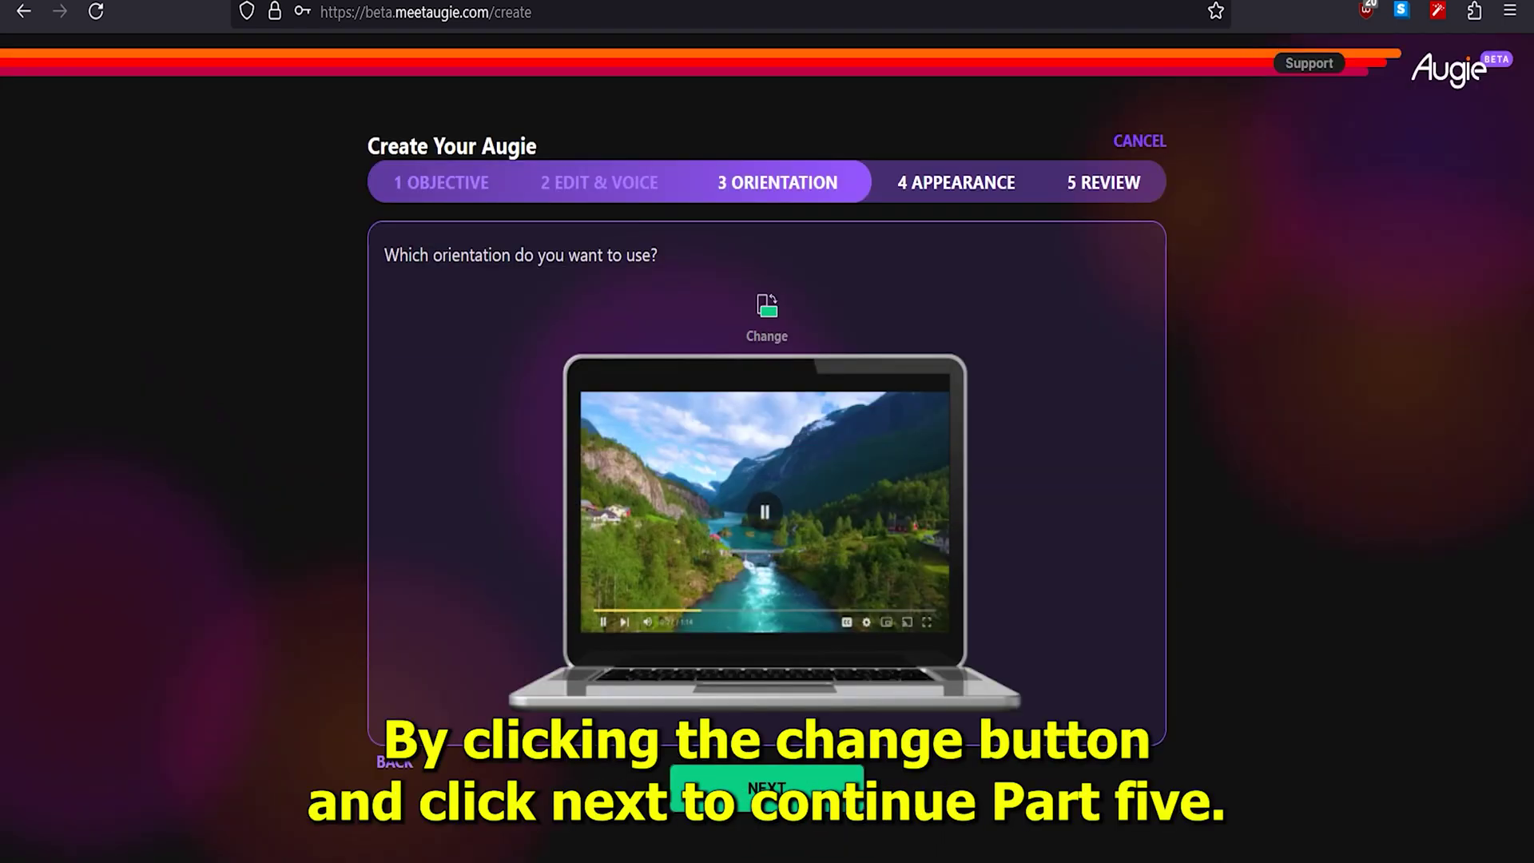
Change the video orientation, and enable Stock Image, Internet Image, Generated Image and Animated GIF as additional media sources
click(767, 306)
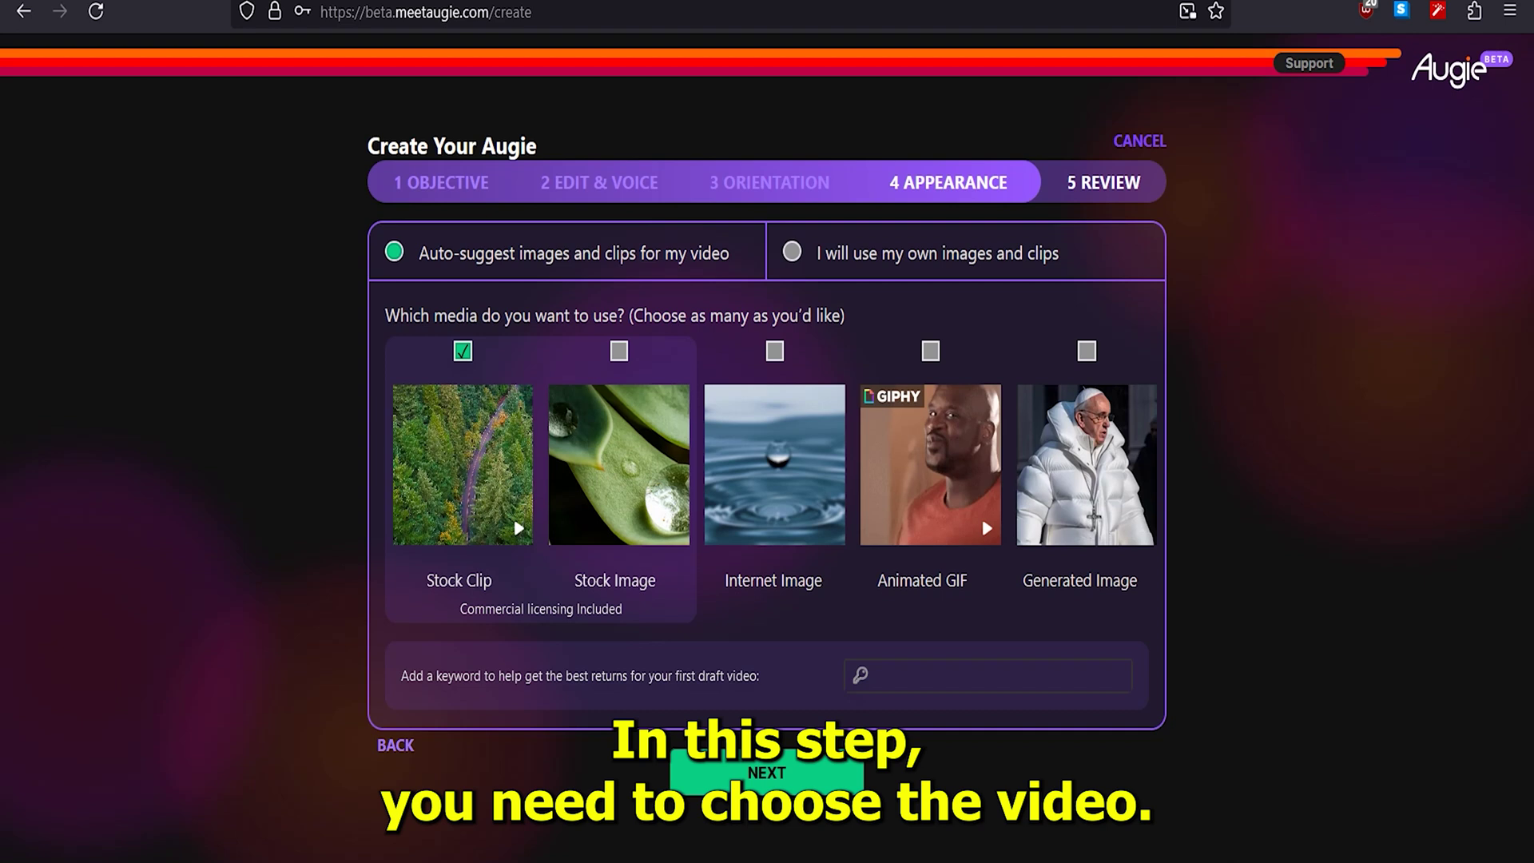
click(618, 351)
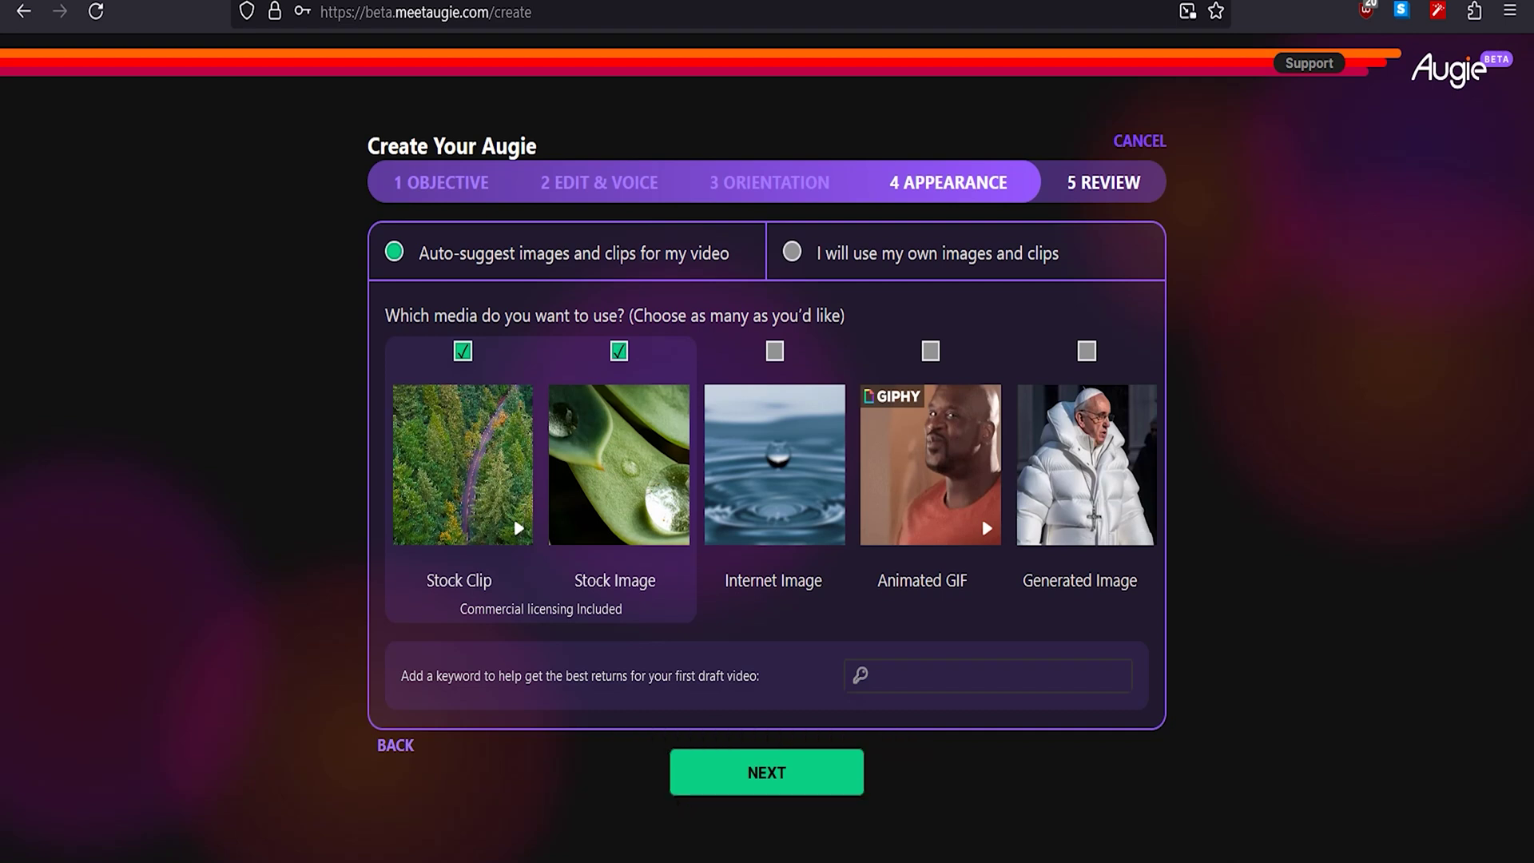
click(774, 351)
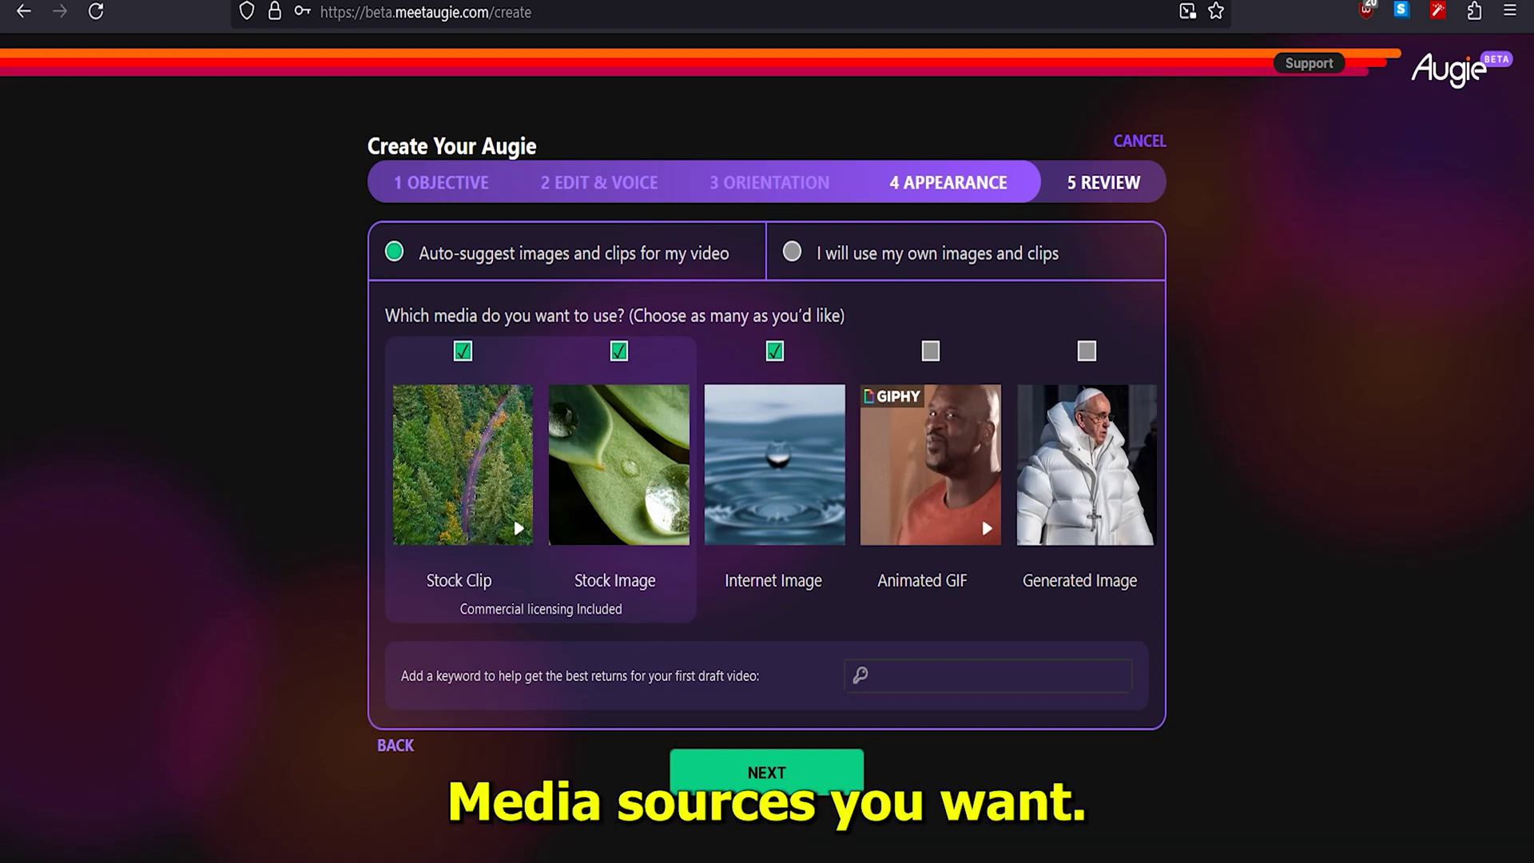
click(1086, 351)
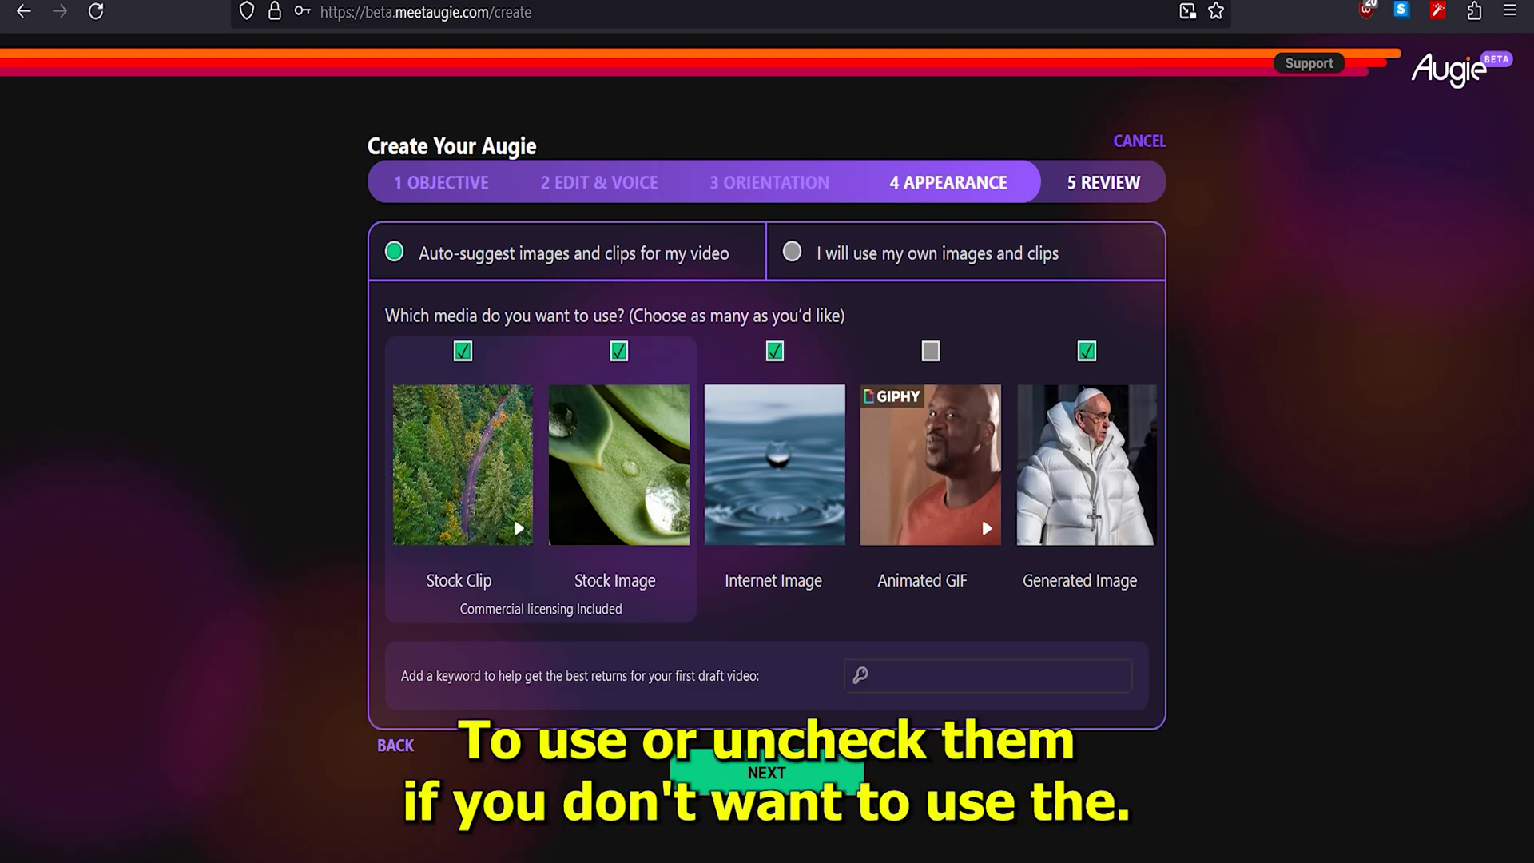
click(930, 350)
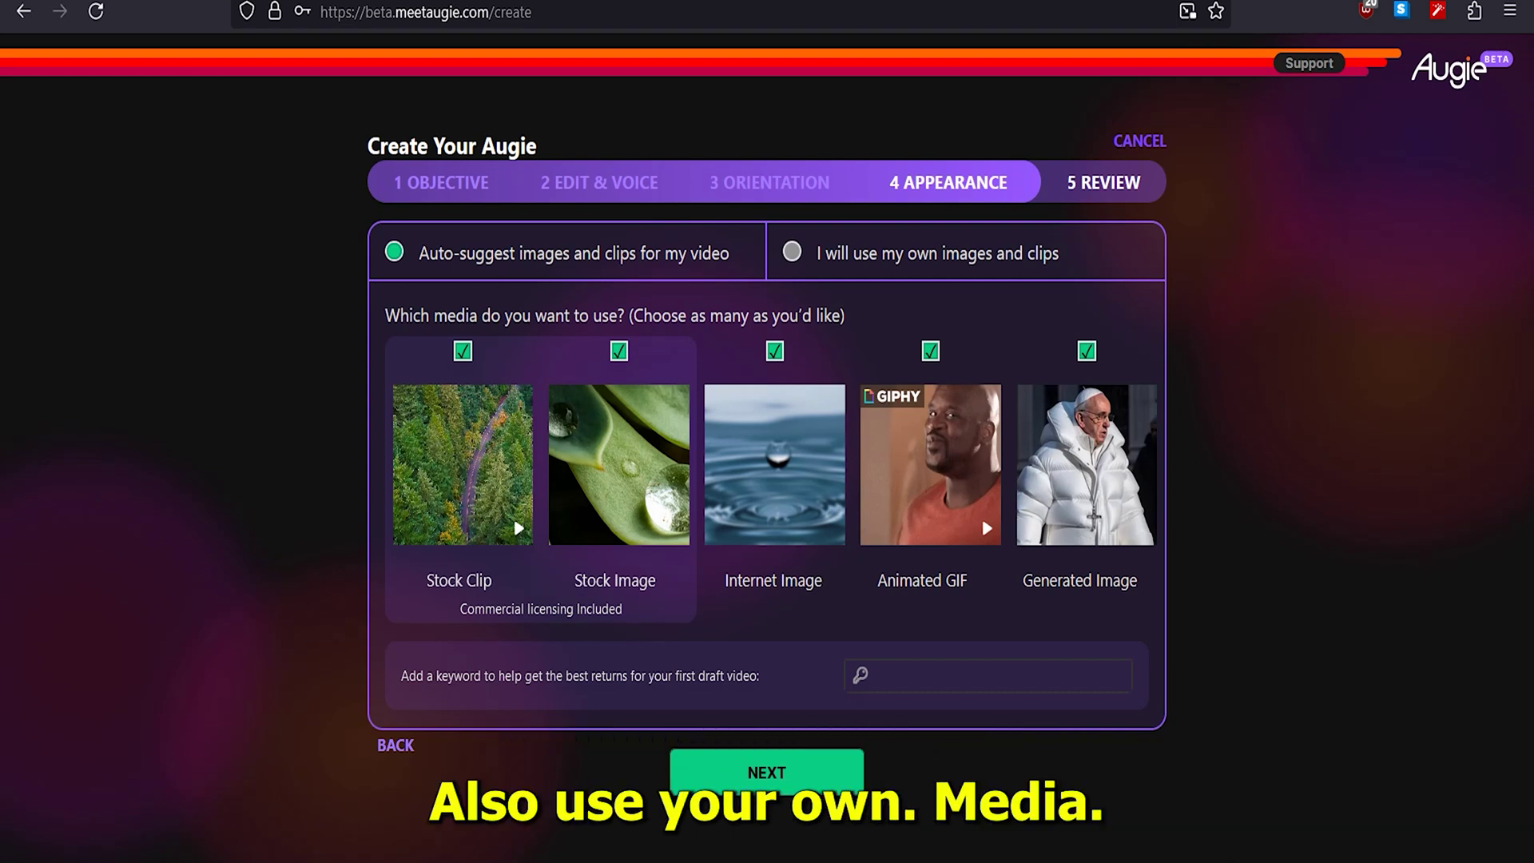
Add "Cars" as the media keyword for the first draft and continue to the review
click(886, 675)
text(C)
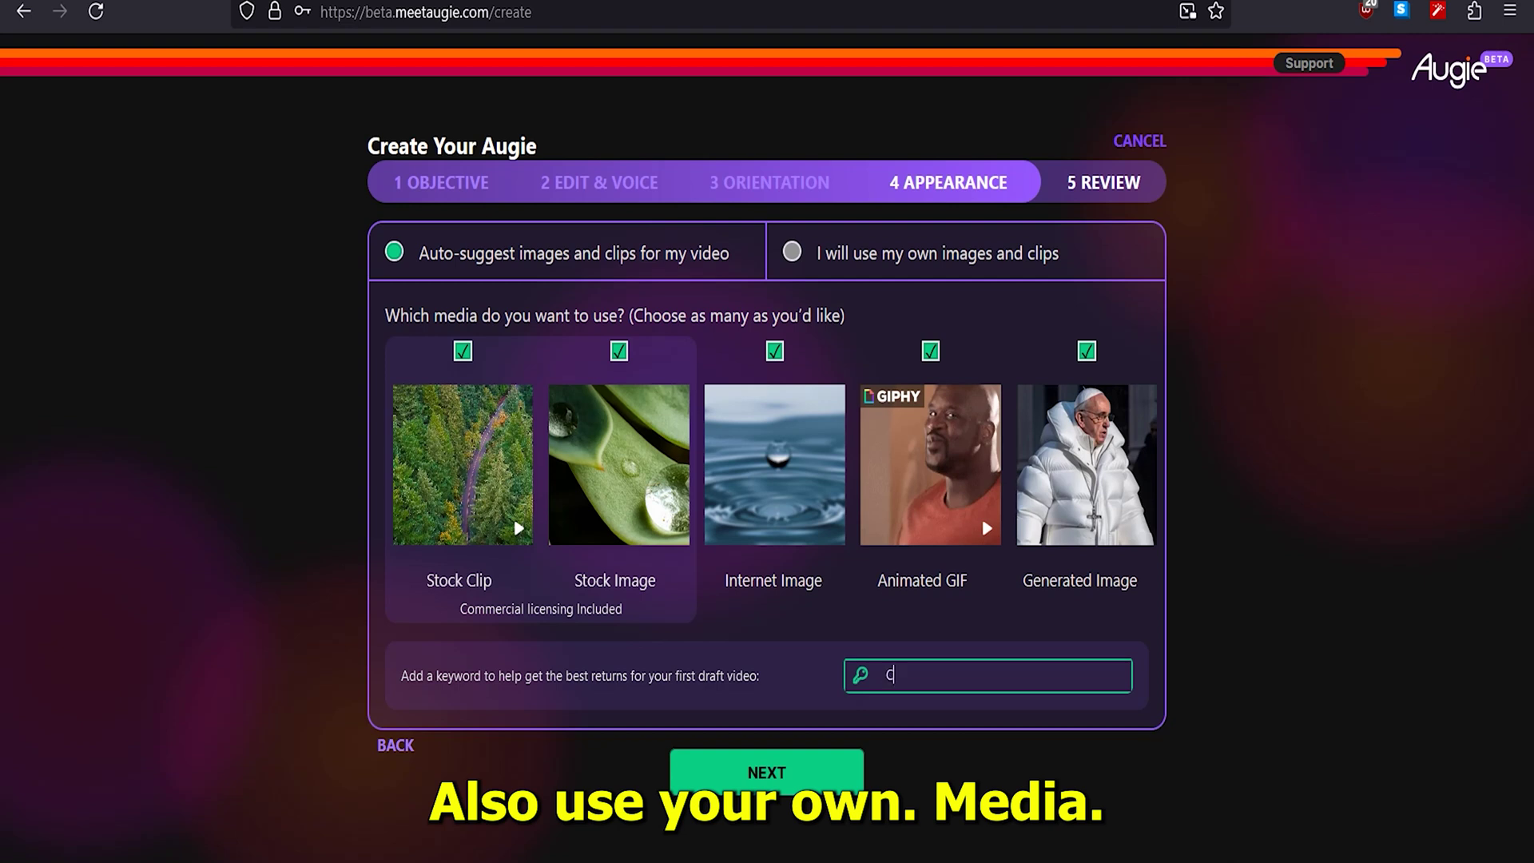
text(ars)
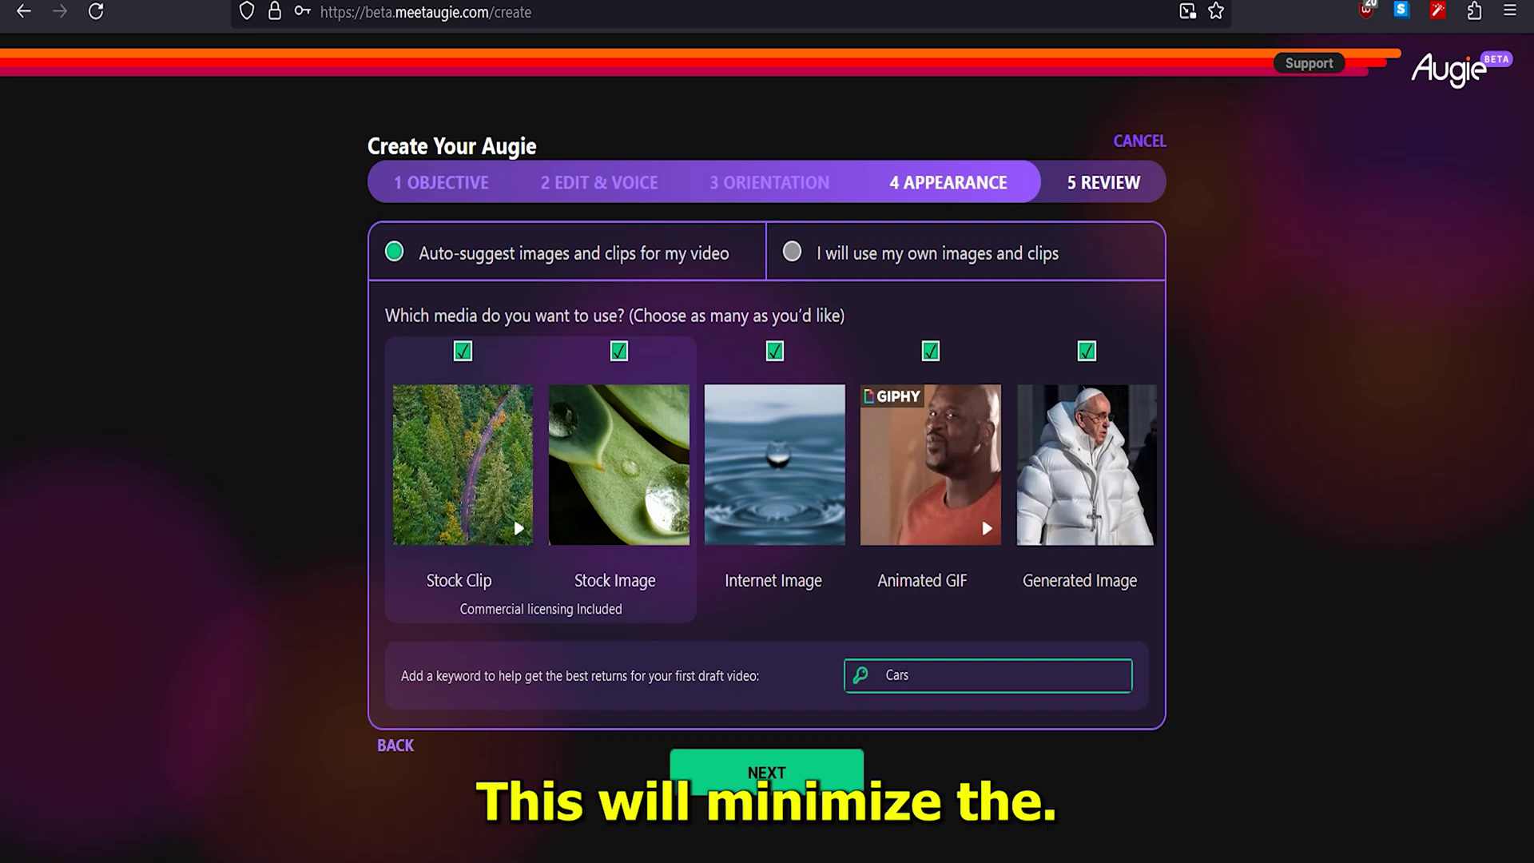
key(Return)
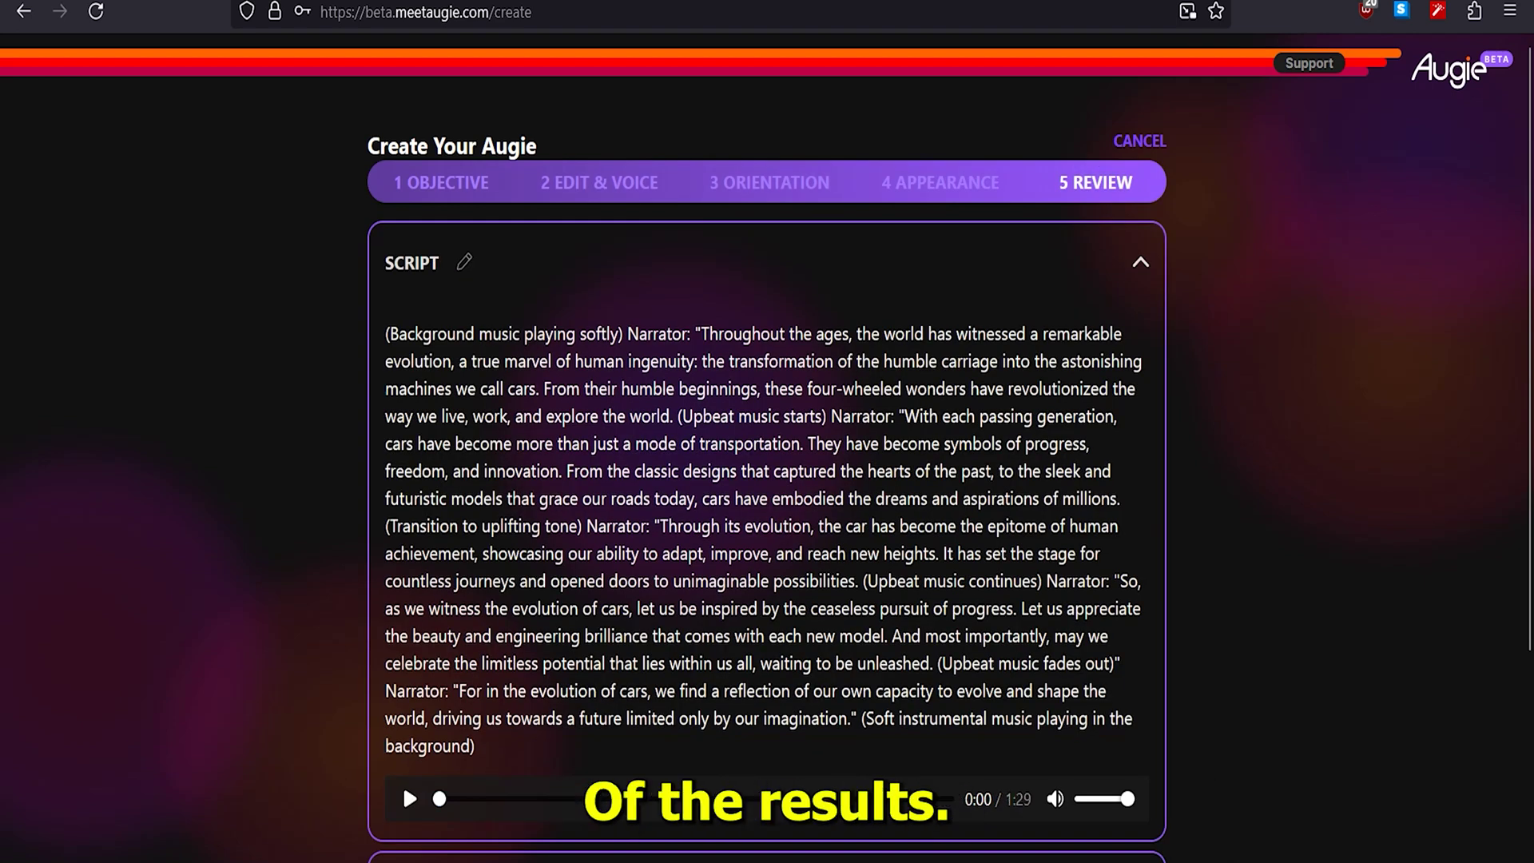
Confirm in the review that the audio has been listened to and the video is ready to make
scroll(767, 432, down, 3)
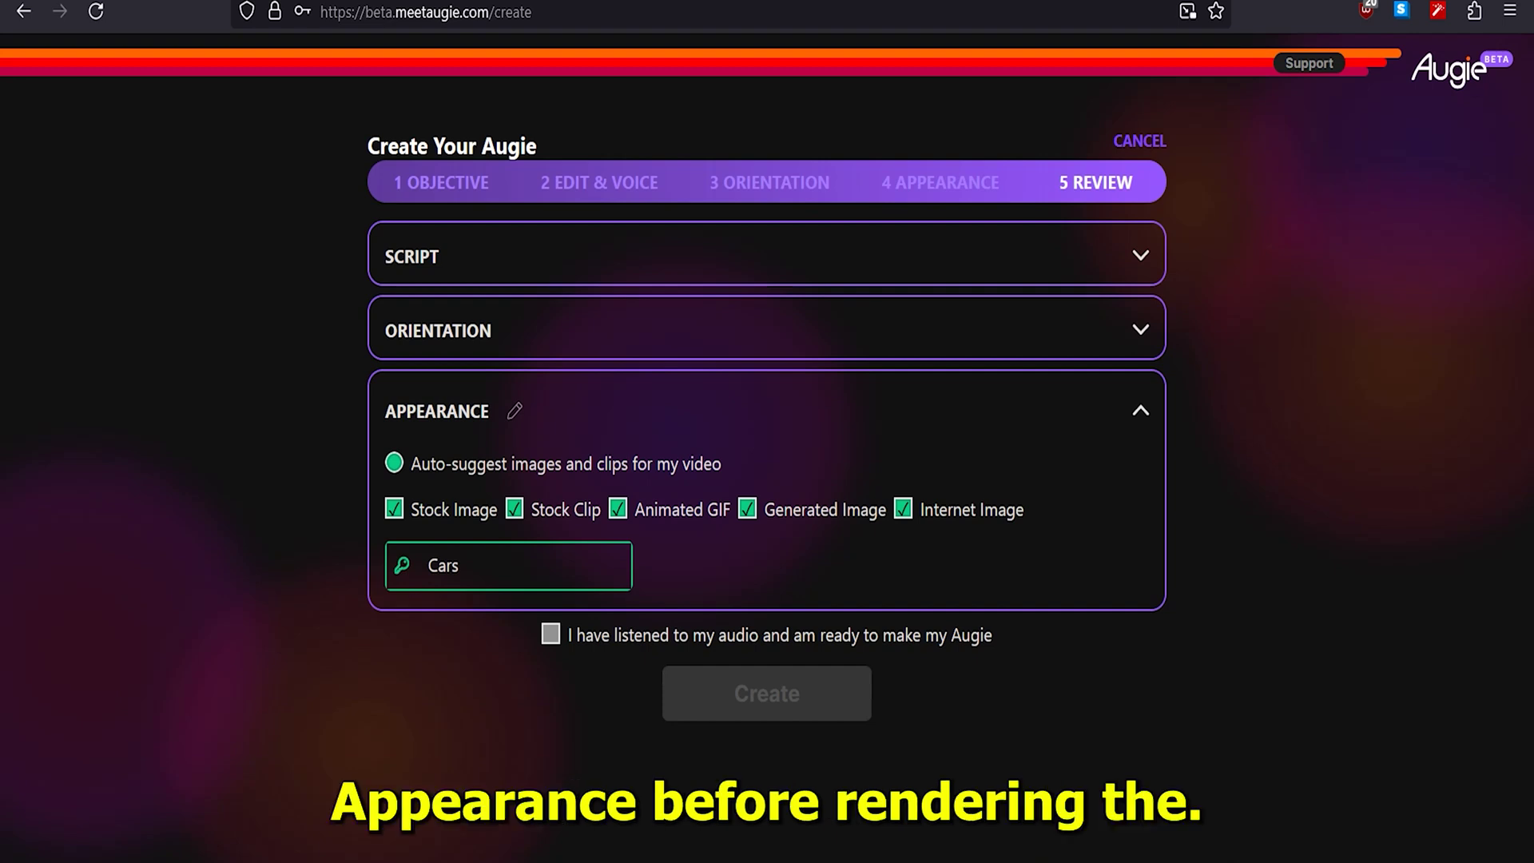
click(551, 633)
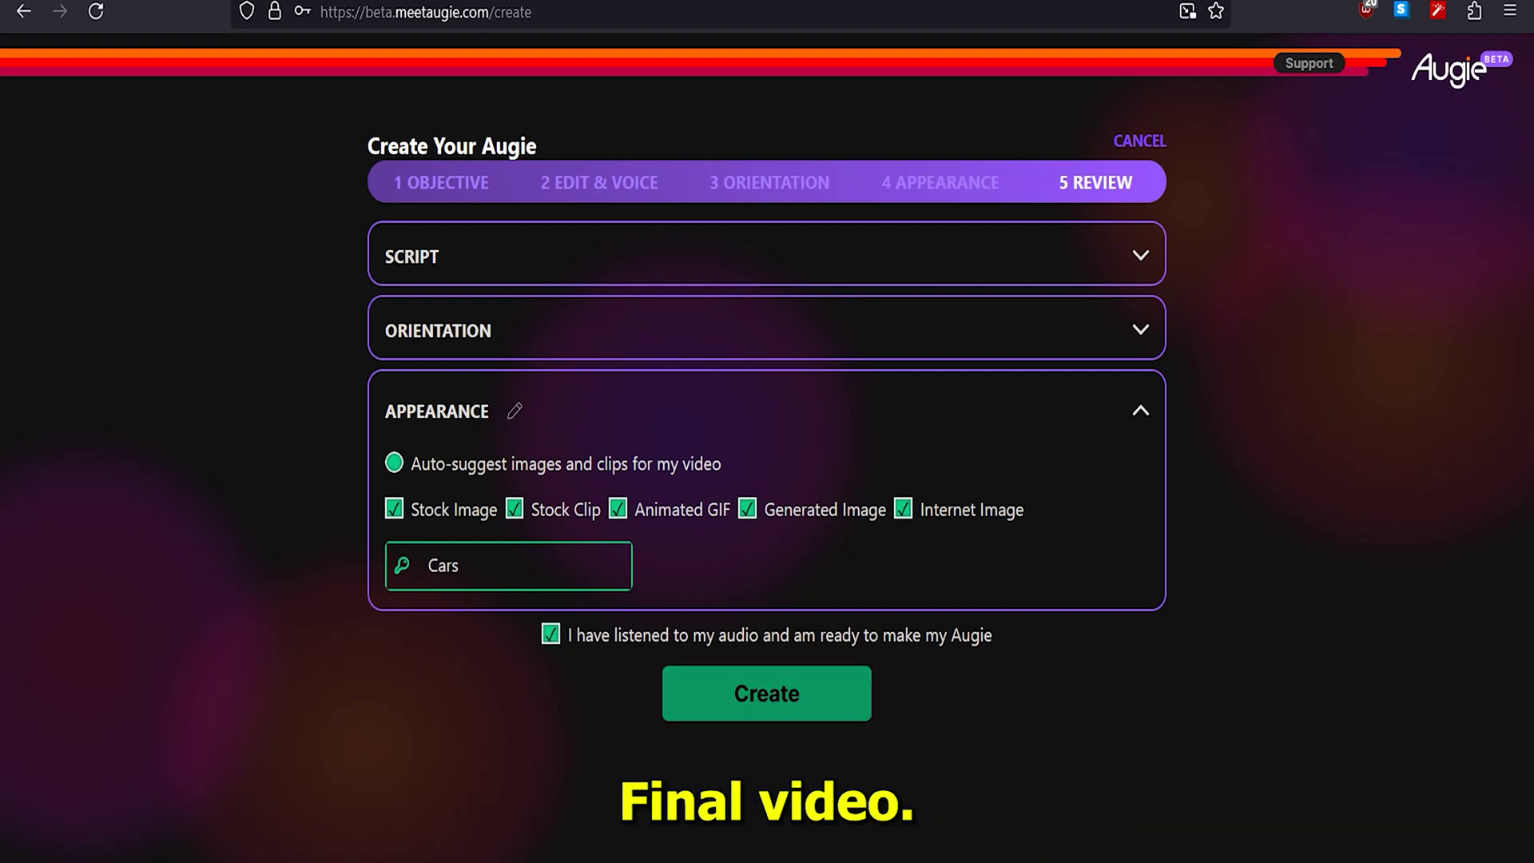
Create the Augie video from the reviewed settings and open its finished rough cut in the editor
click(767, 693)
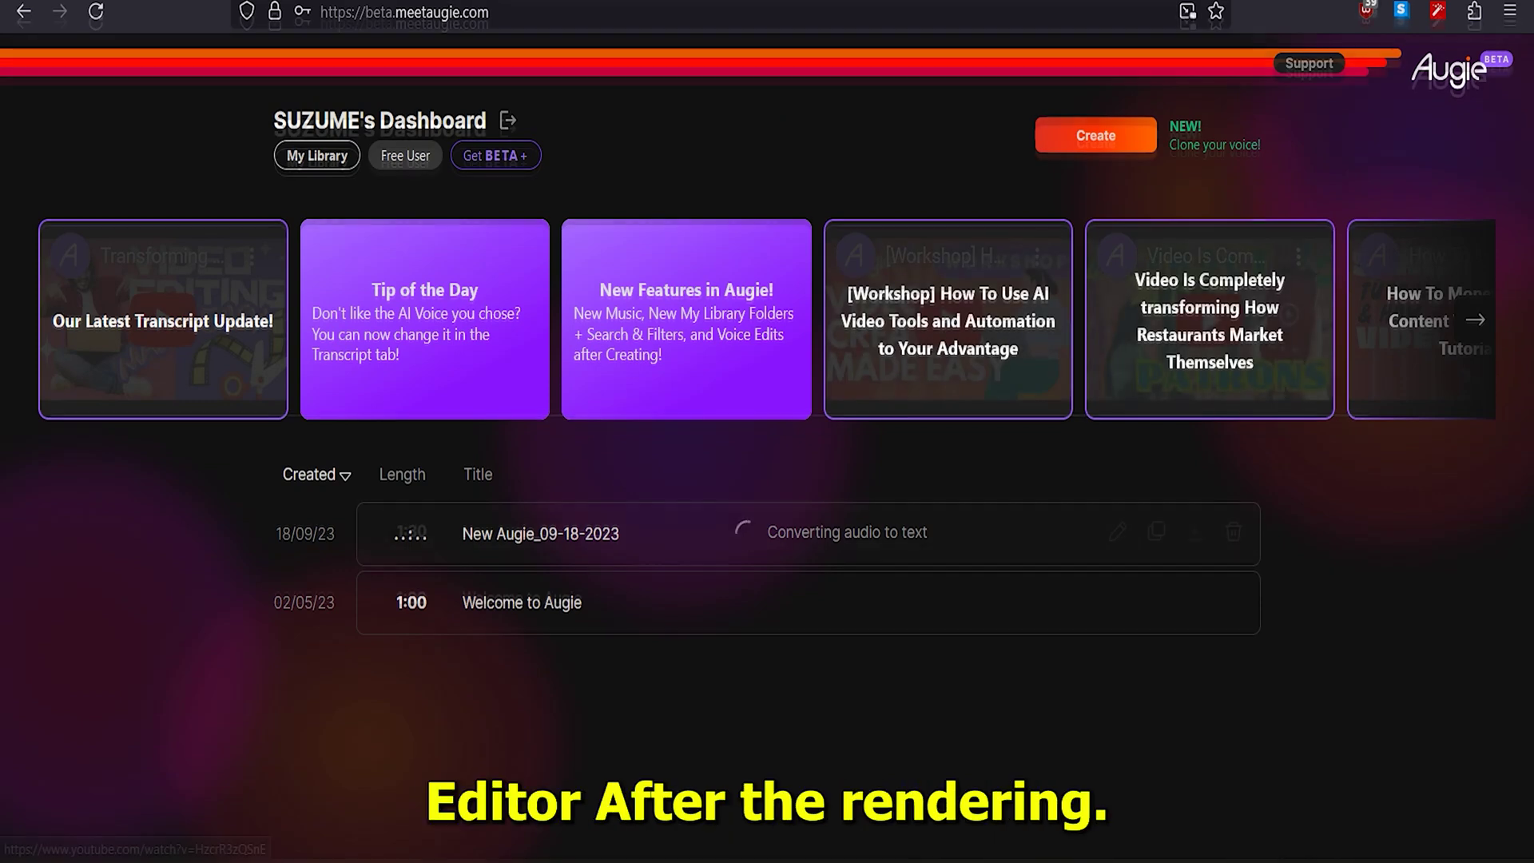
click(1222, 532)
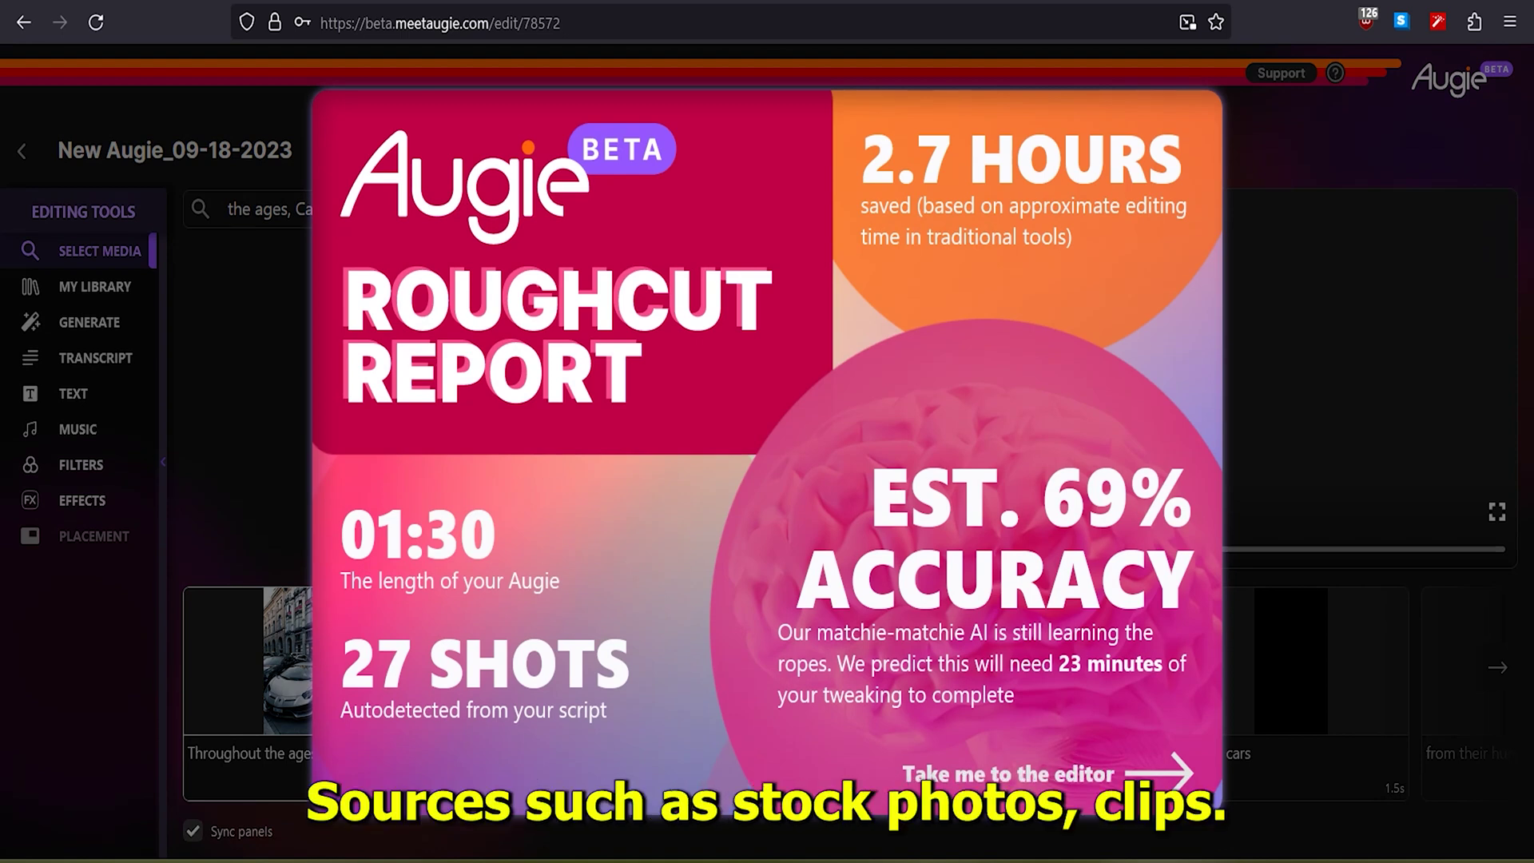
click(1047, 774)
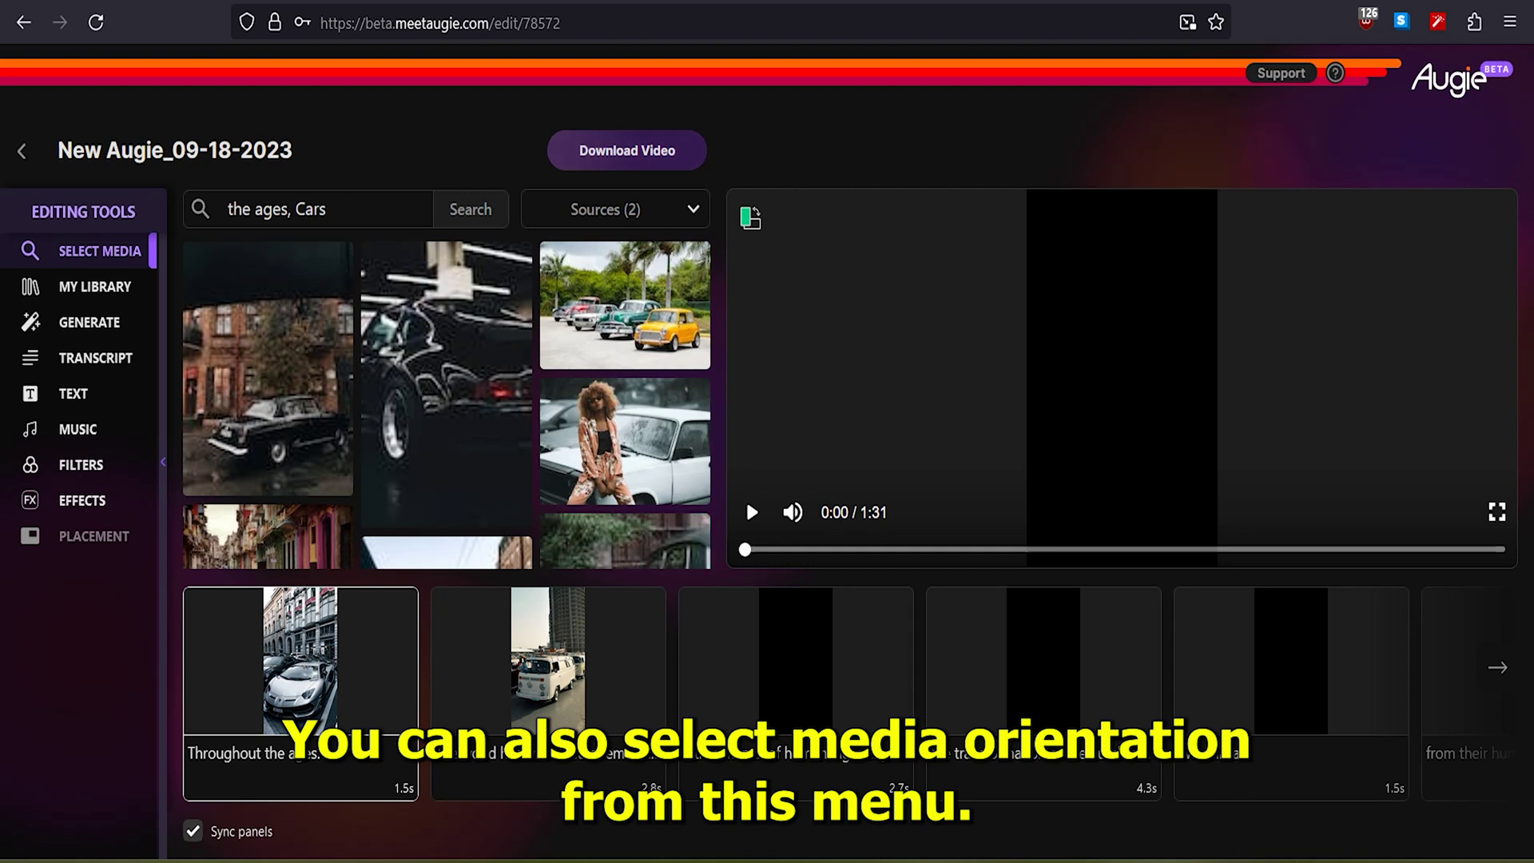
Preview the opening of the rough cut and check the shot "The world has witnessed" and the following footage
click(752, 512)
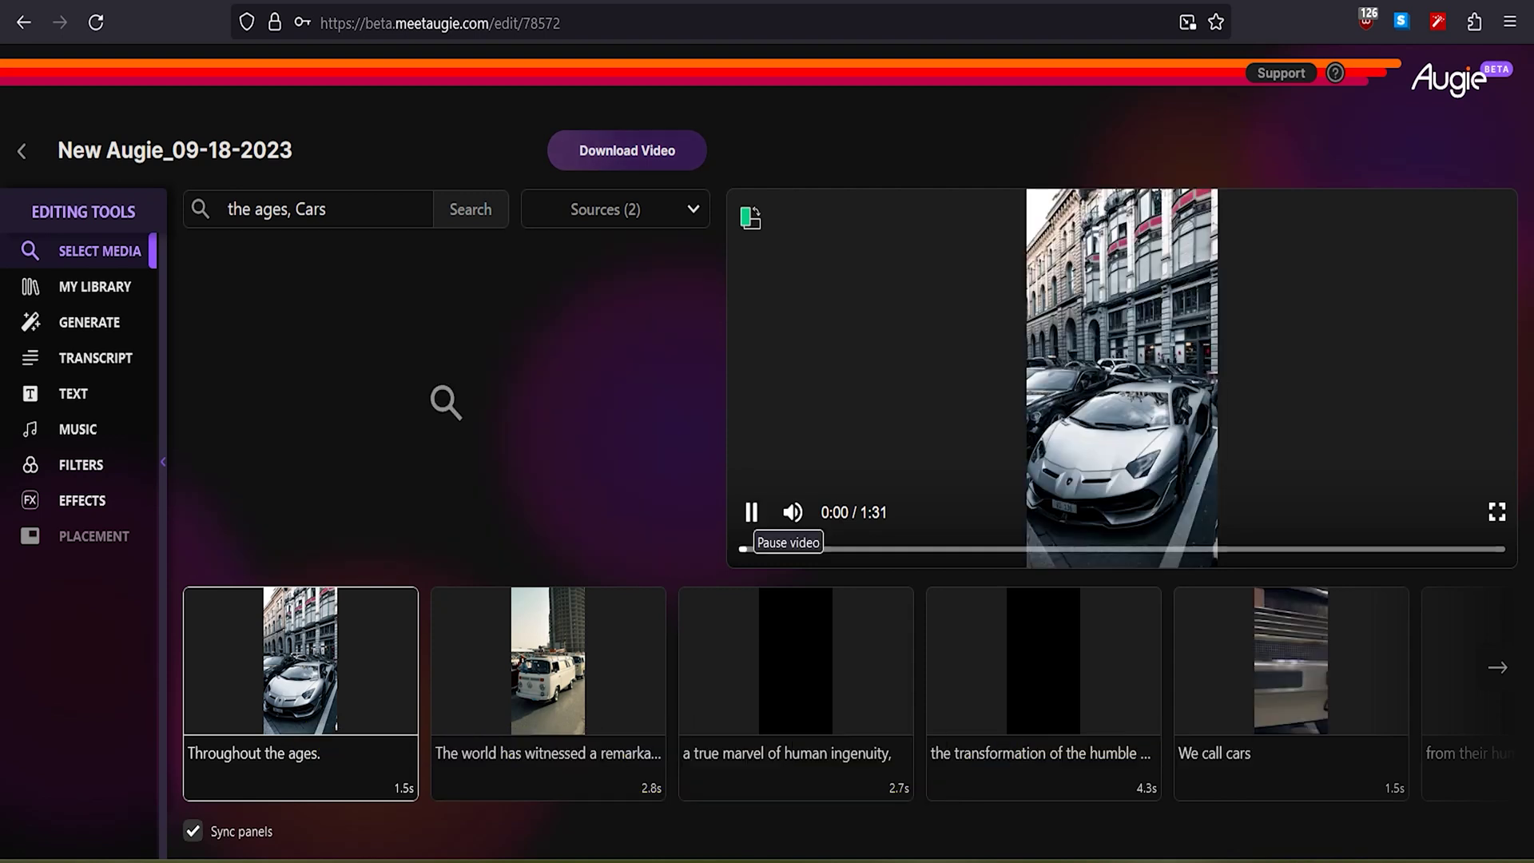
click(548, 664)
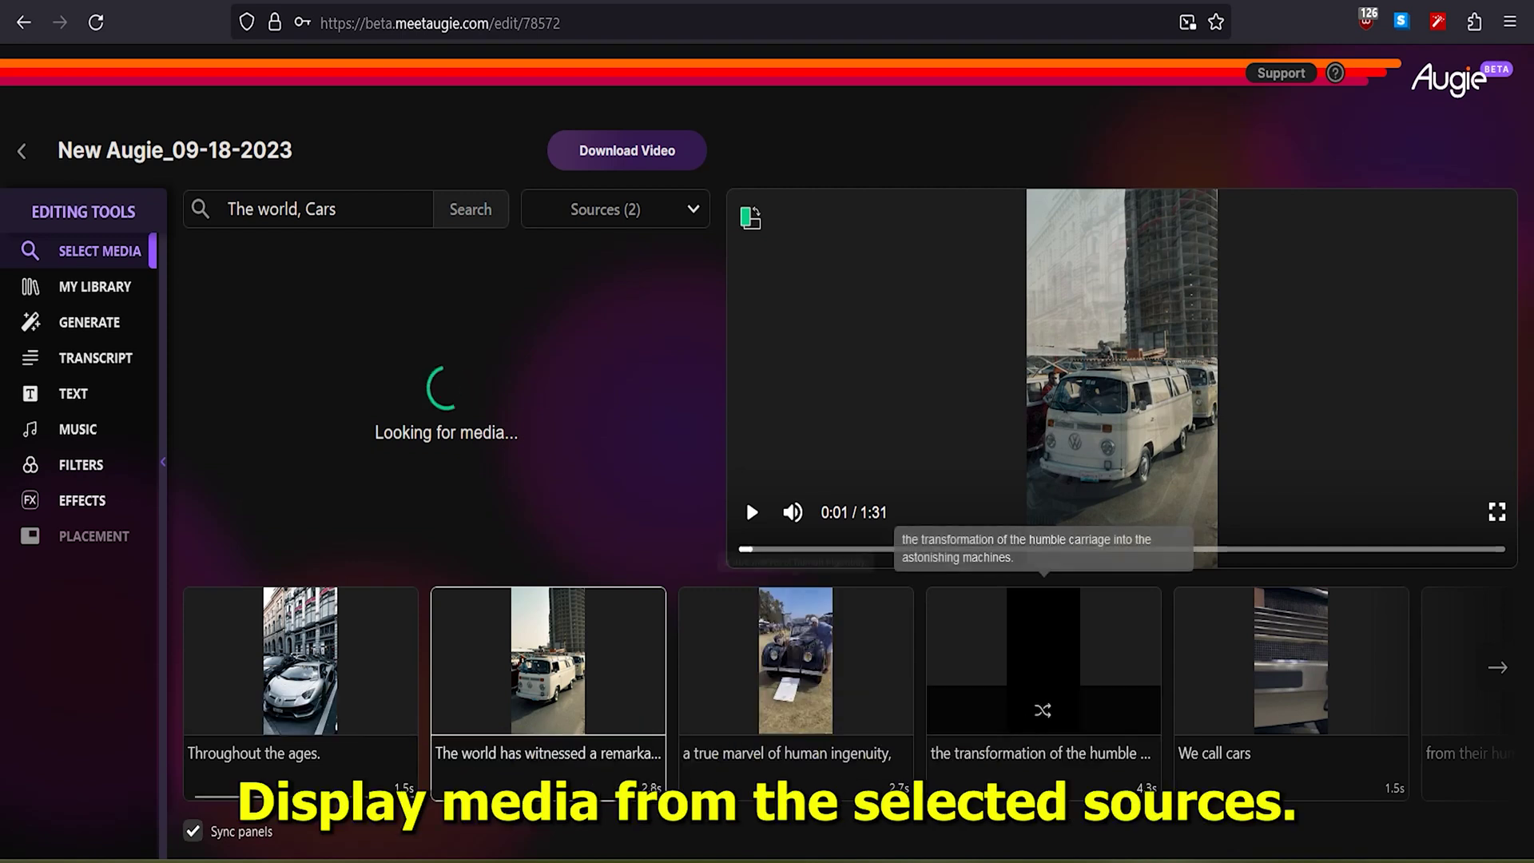
click(798, 549)
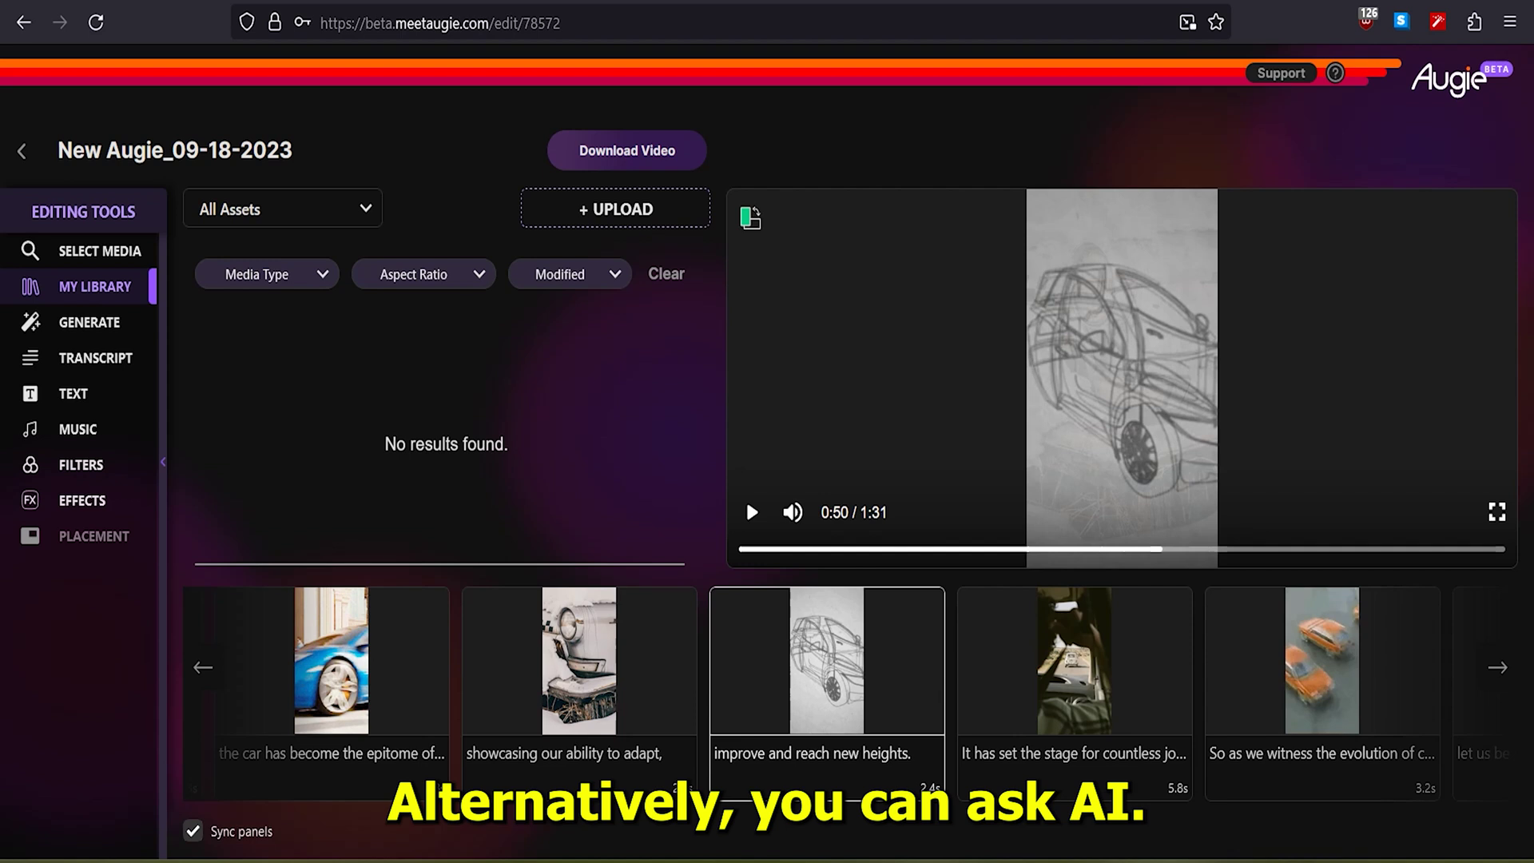
Enter "La ferrai" as the AI image prompt for the "improve and reach new heights." shot
click(89, 322)
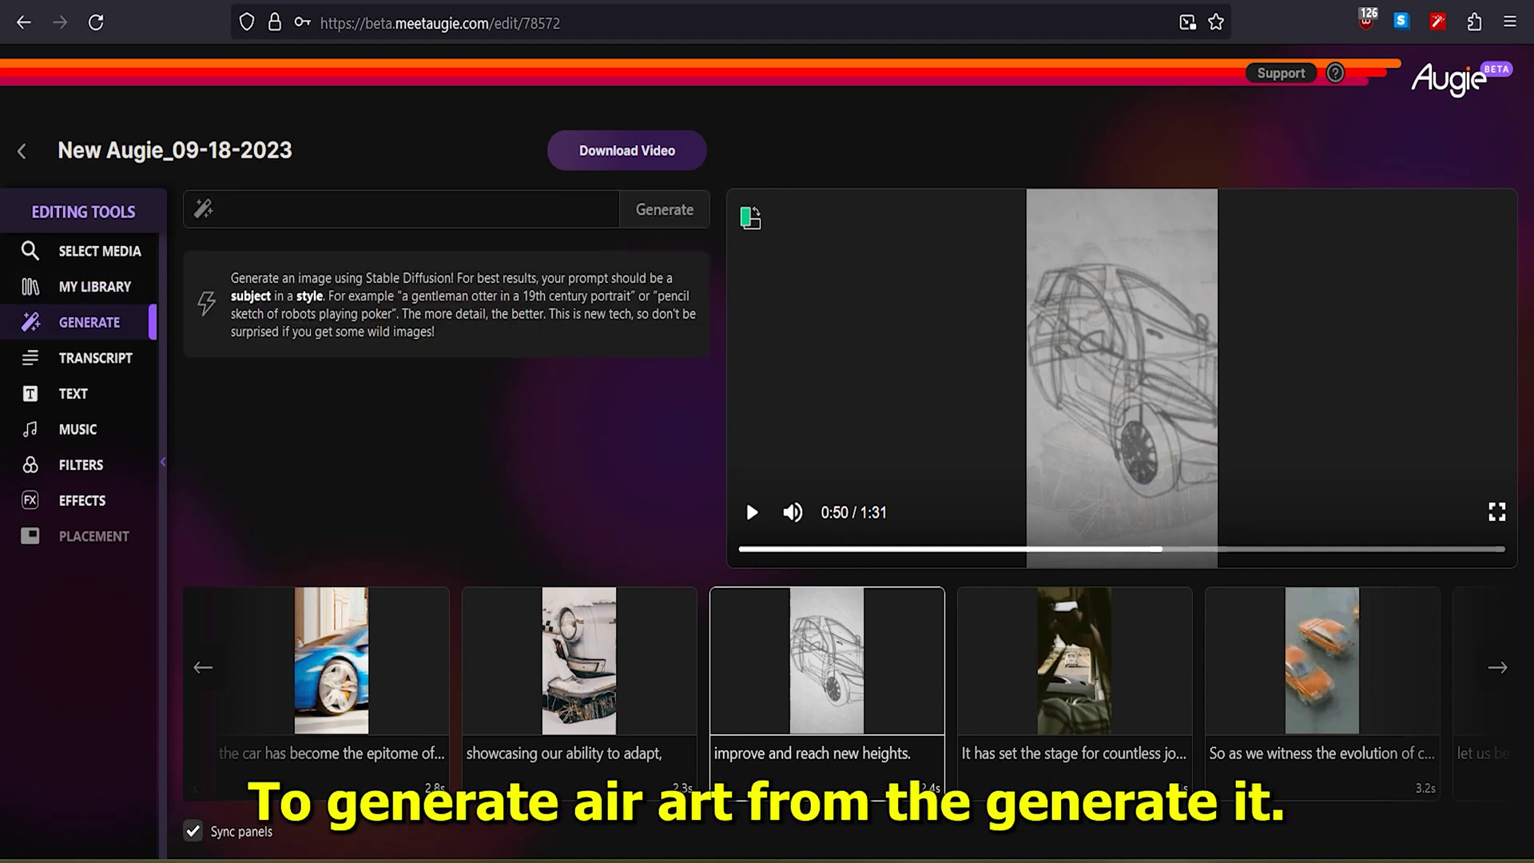
click(231, 208)
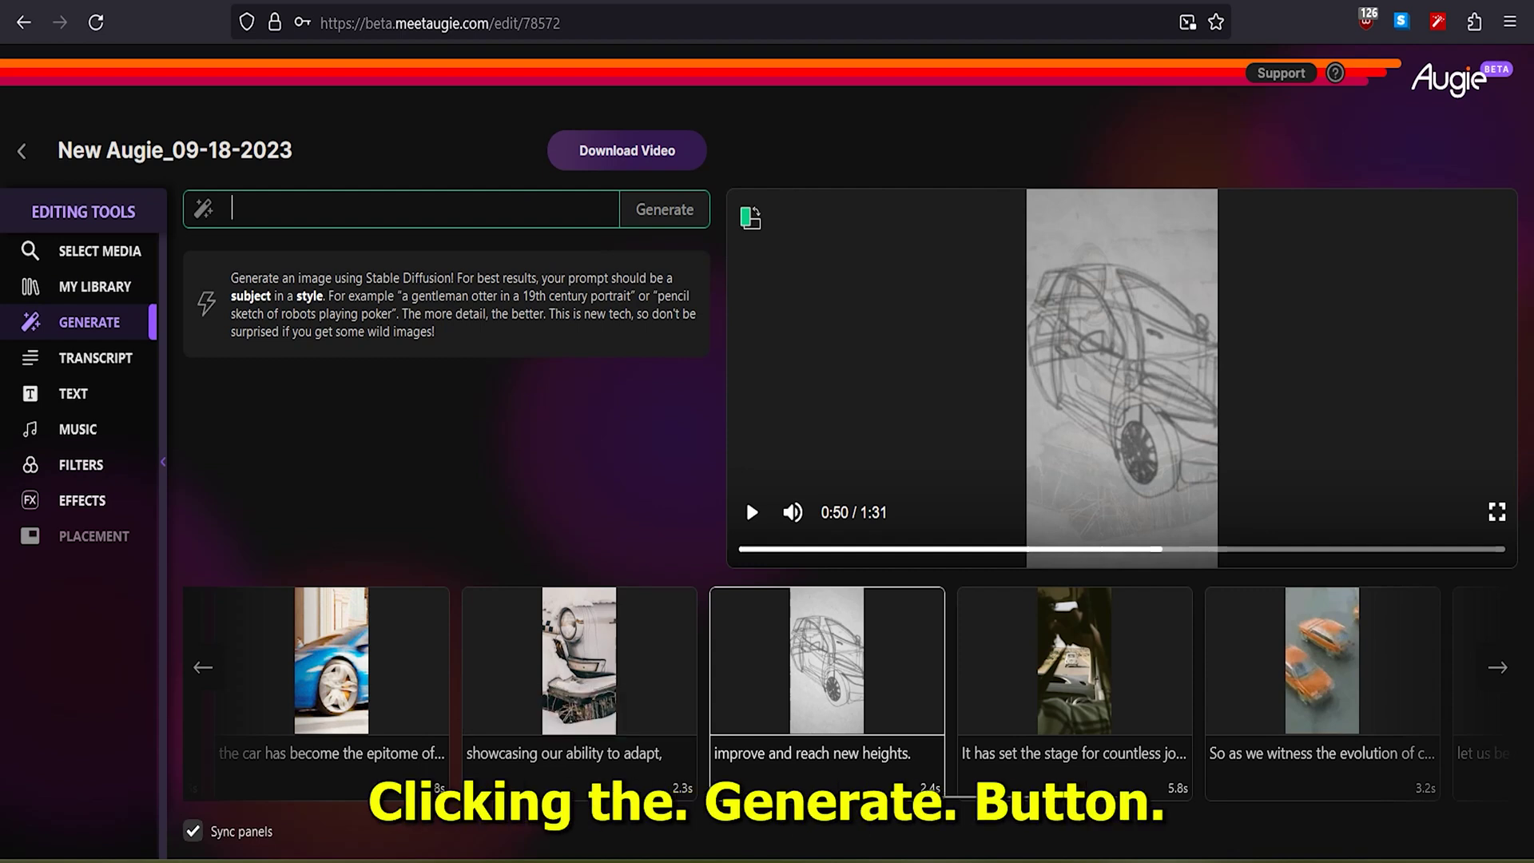
text(La ferrai)
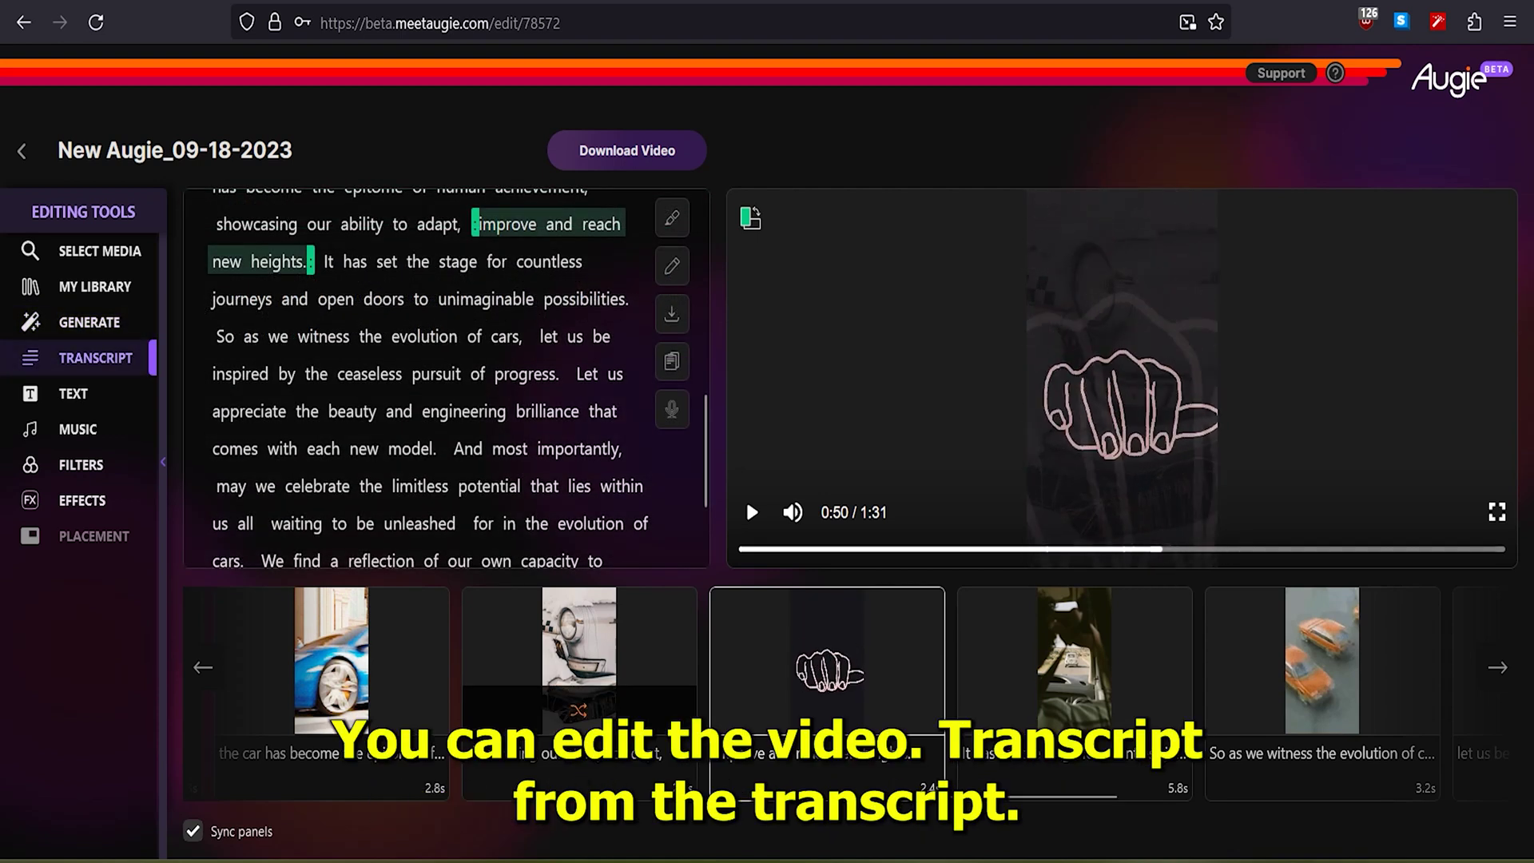
Go back through the transcript's shots to the one reading "Today, cars have embodied the dreams and aspirations of millions"
click(331, 671)
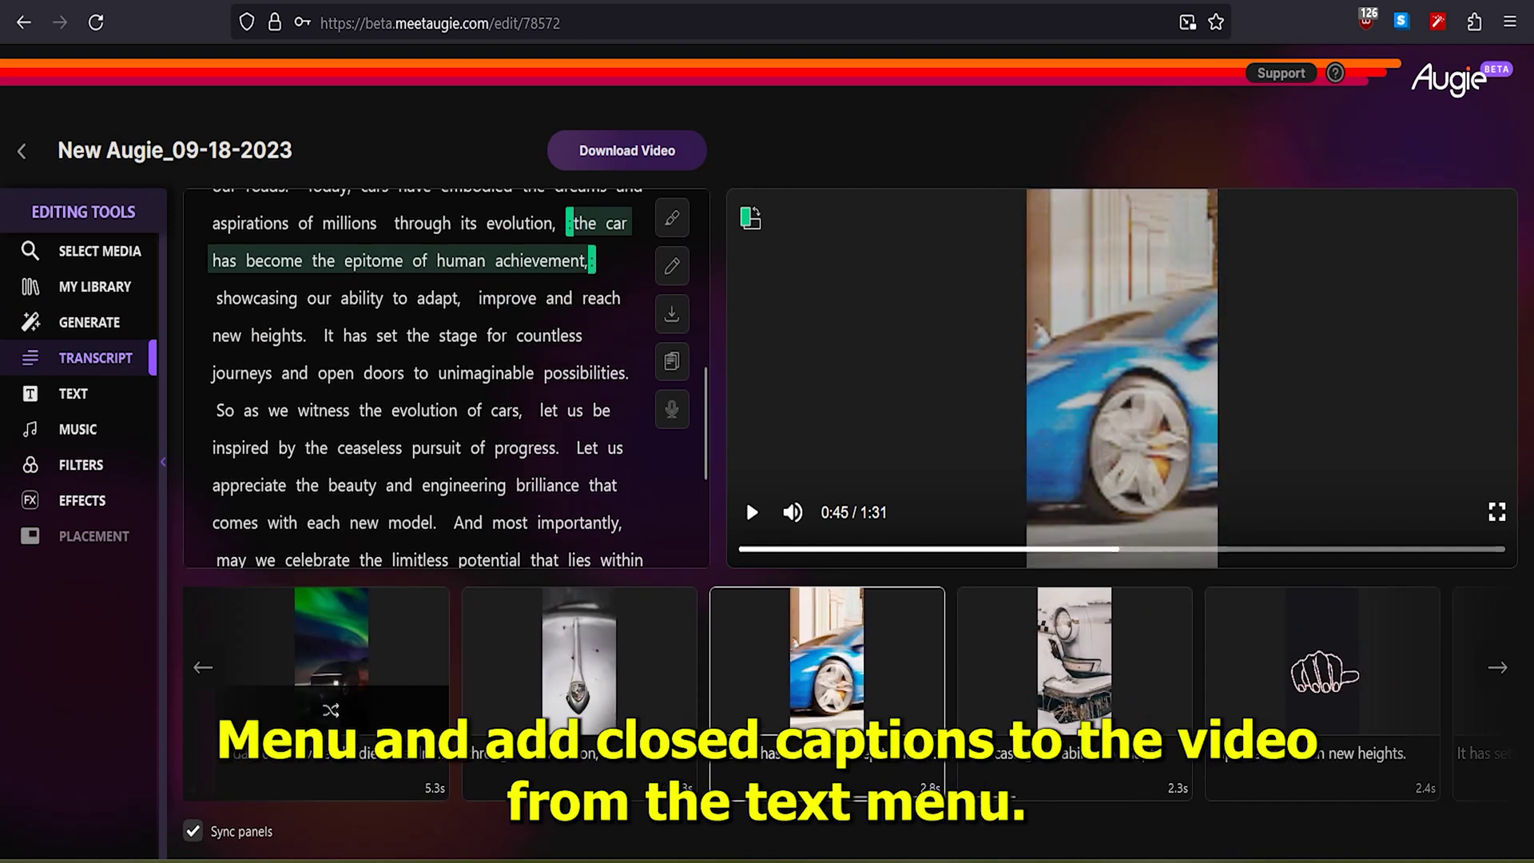
click(331, 671)
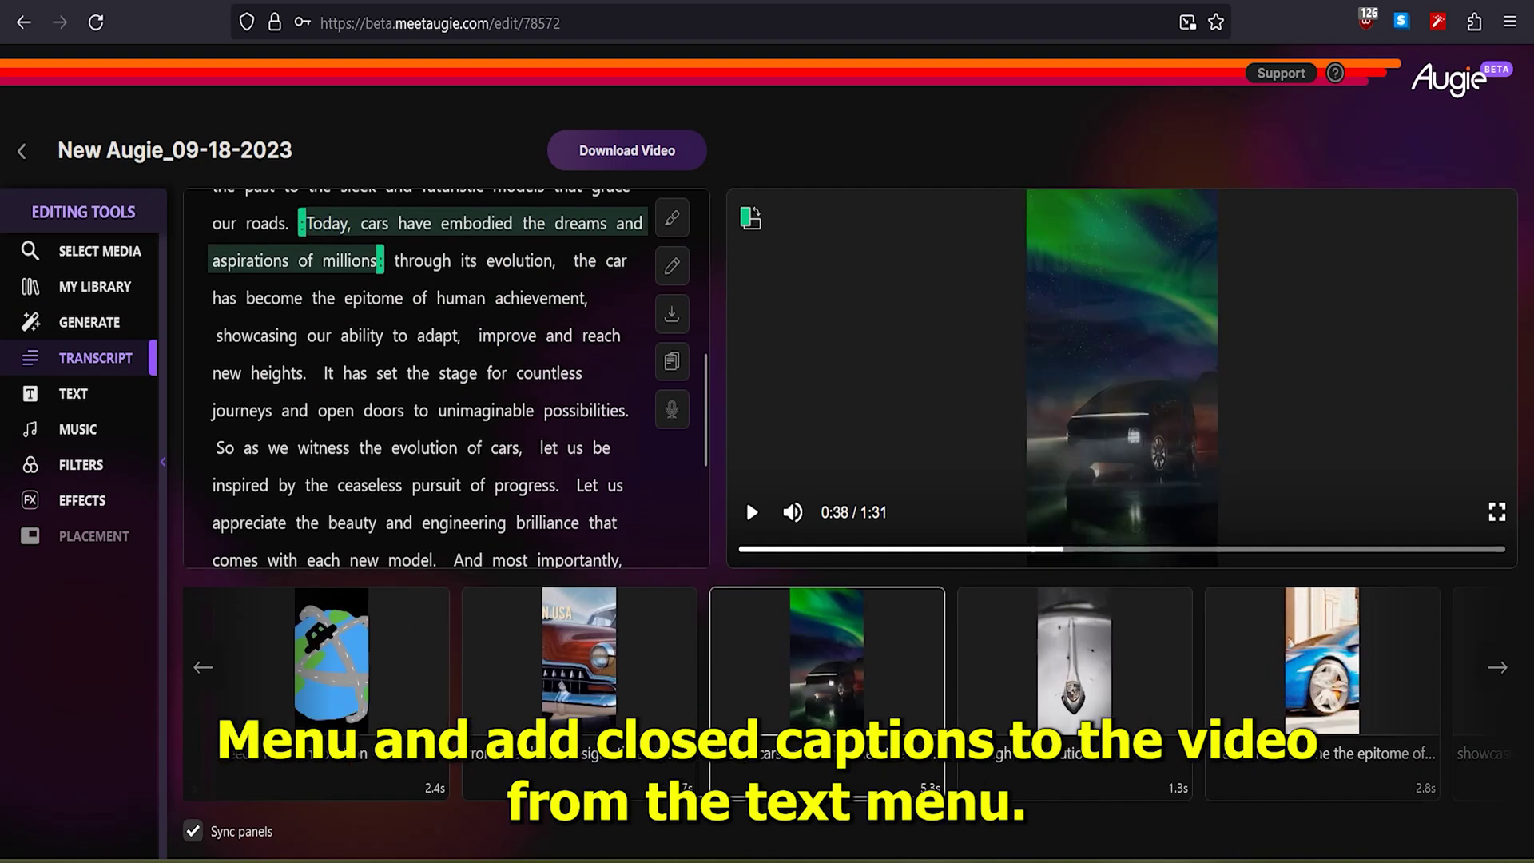
scroll(443, 376, up, 5)
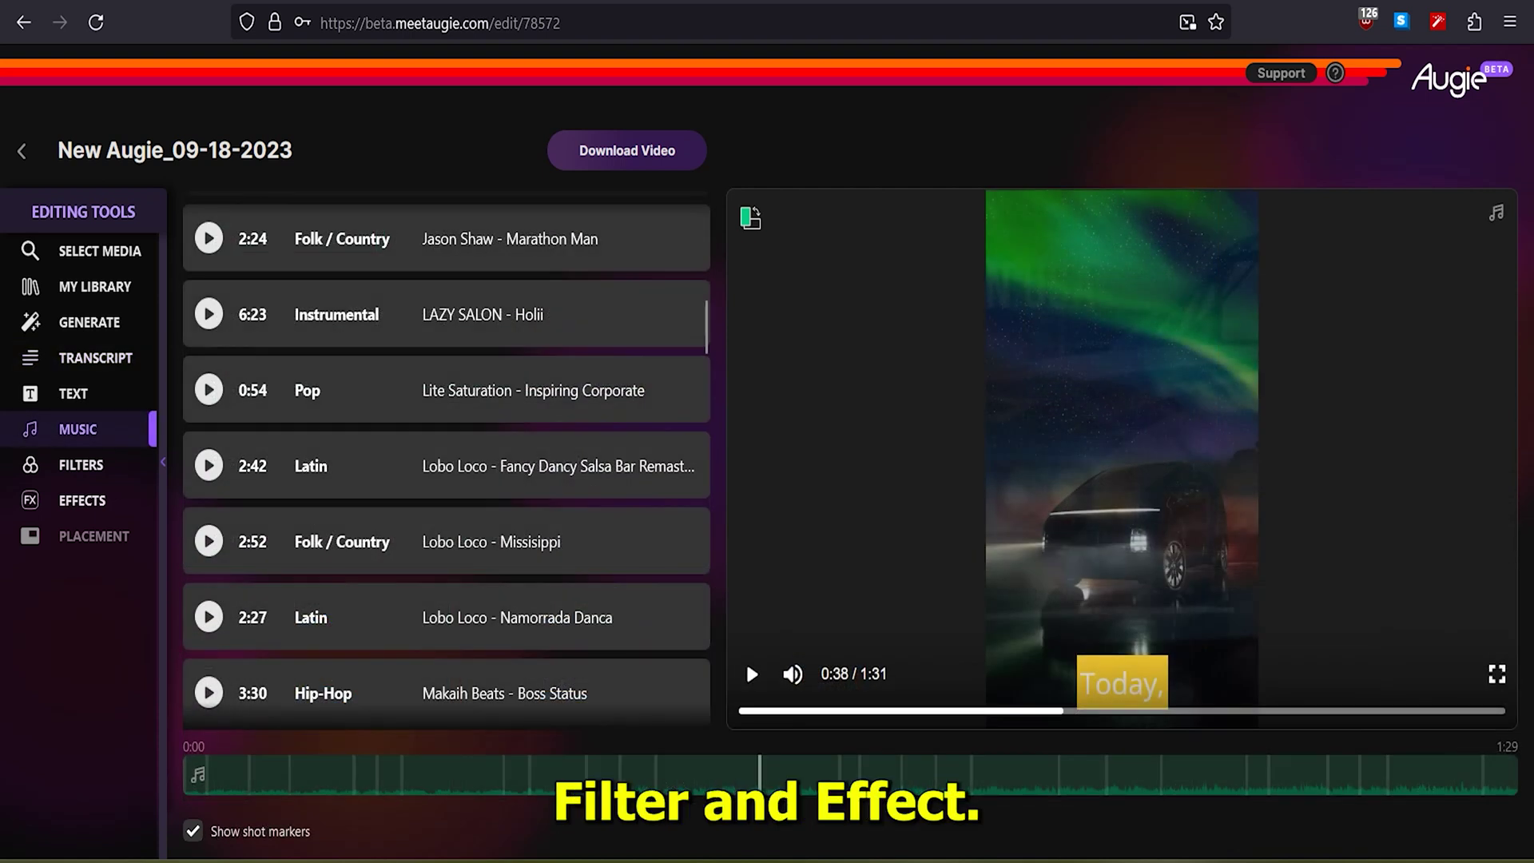
Browse the background music library and audition tracks, including the Latin track "Lobo Loco - Namorrada Danca"
click(209, 617)
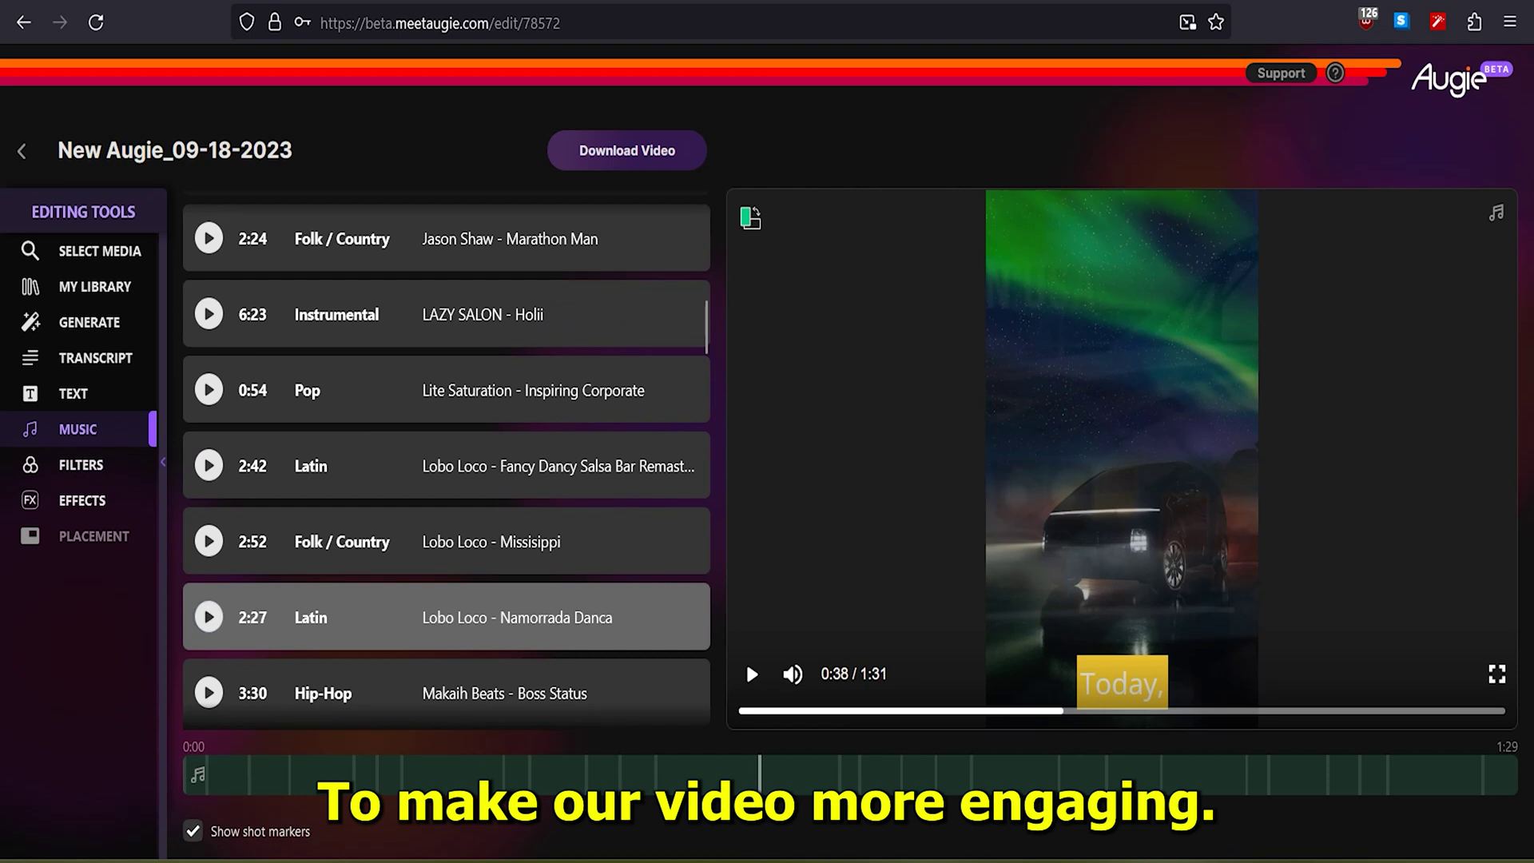
scroll(446, 460, down, 5)
scroll(445, 459, down, 4)
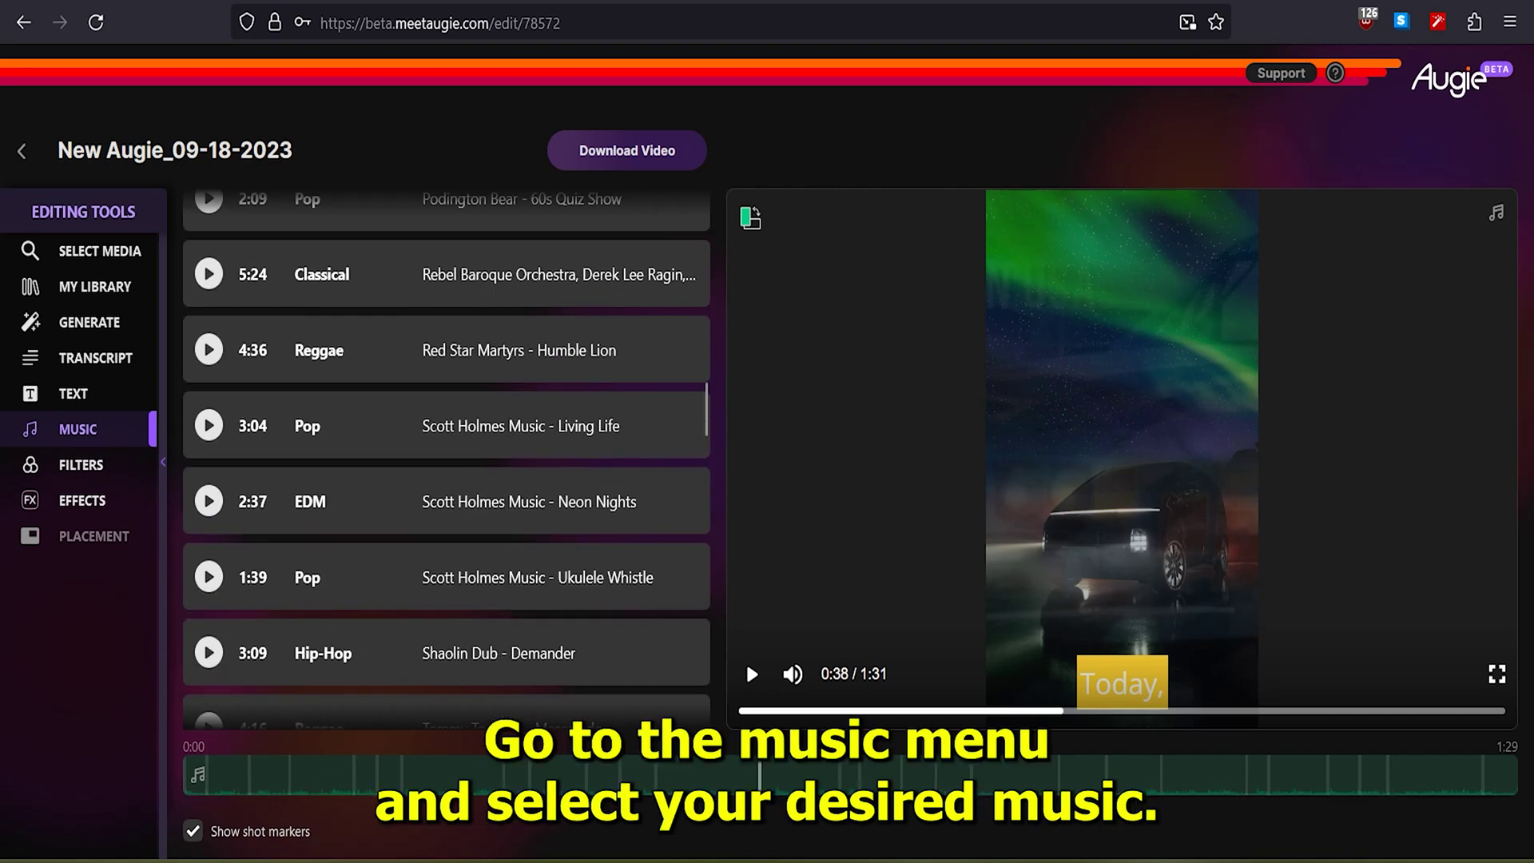
scroll(446, 460, down, 2)
click(208, 356)
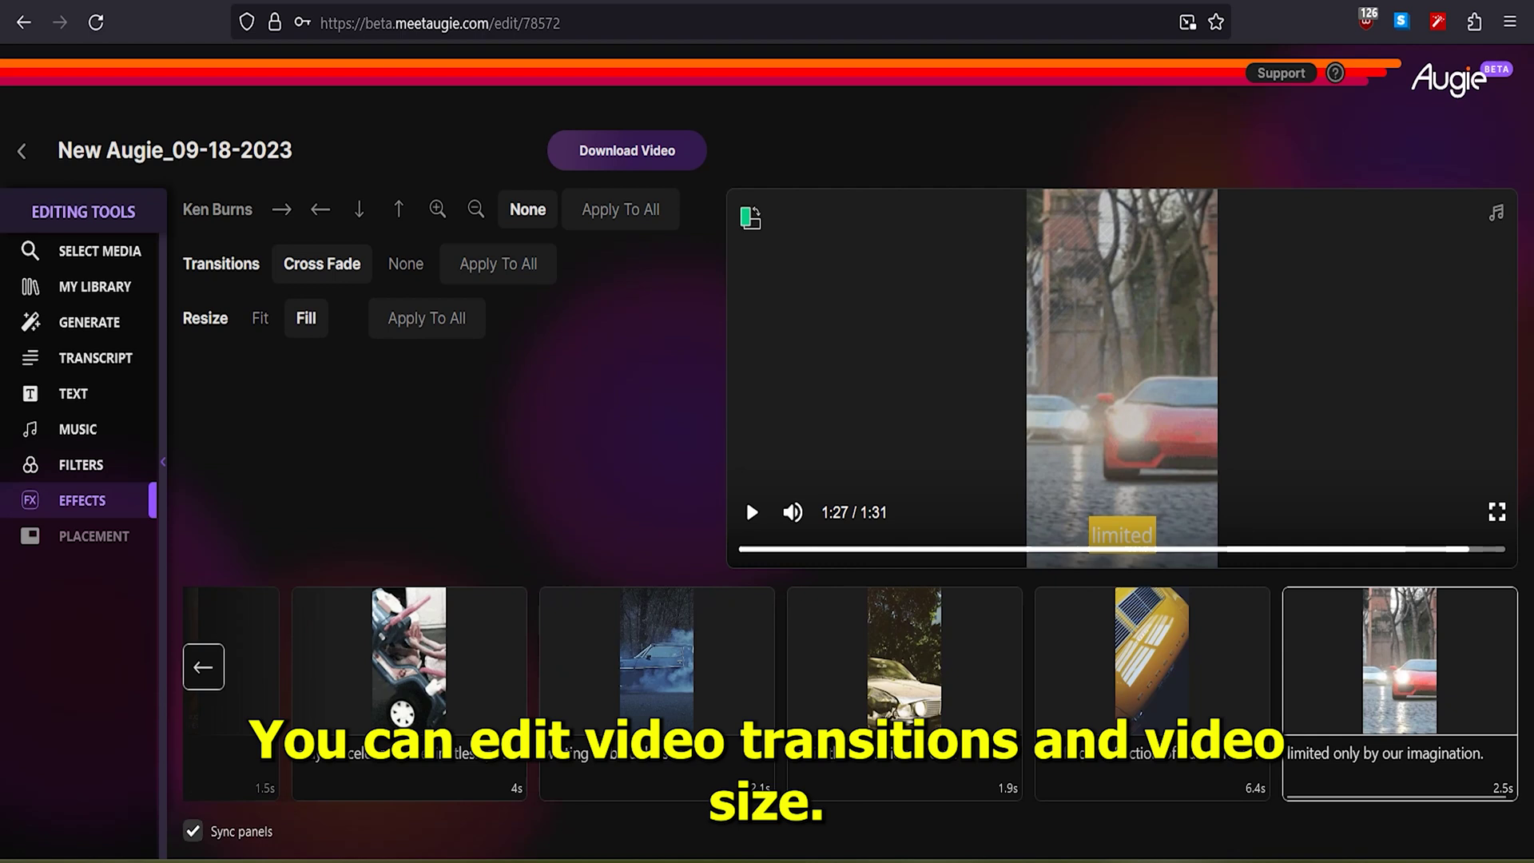
Return to the start of the shot sequence while viewing the effects settings
click(202, 666)
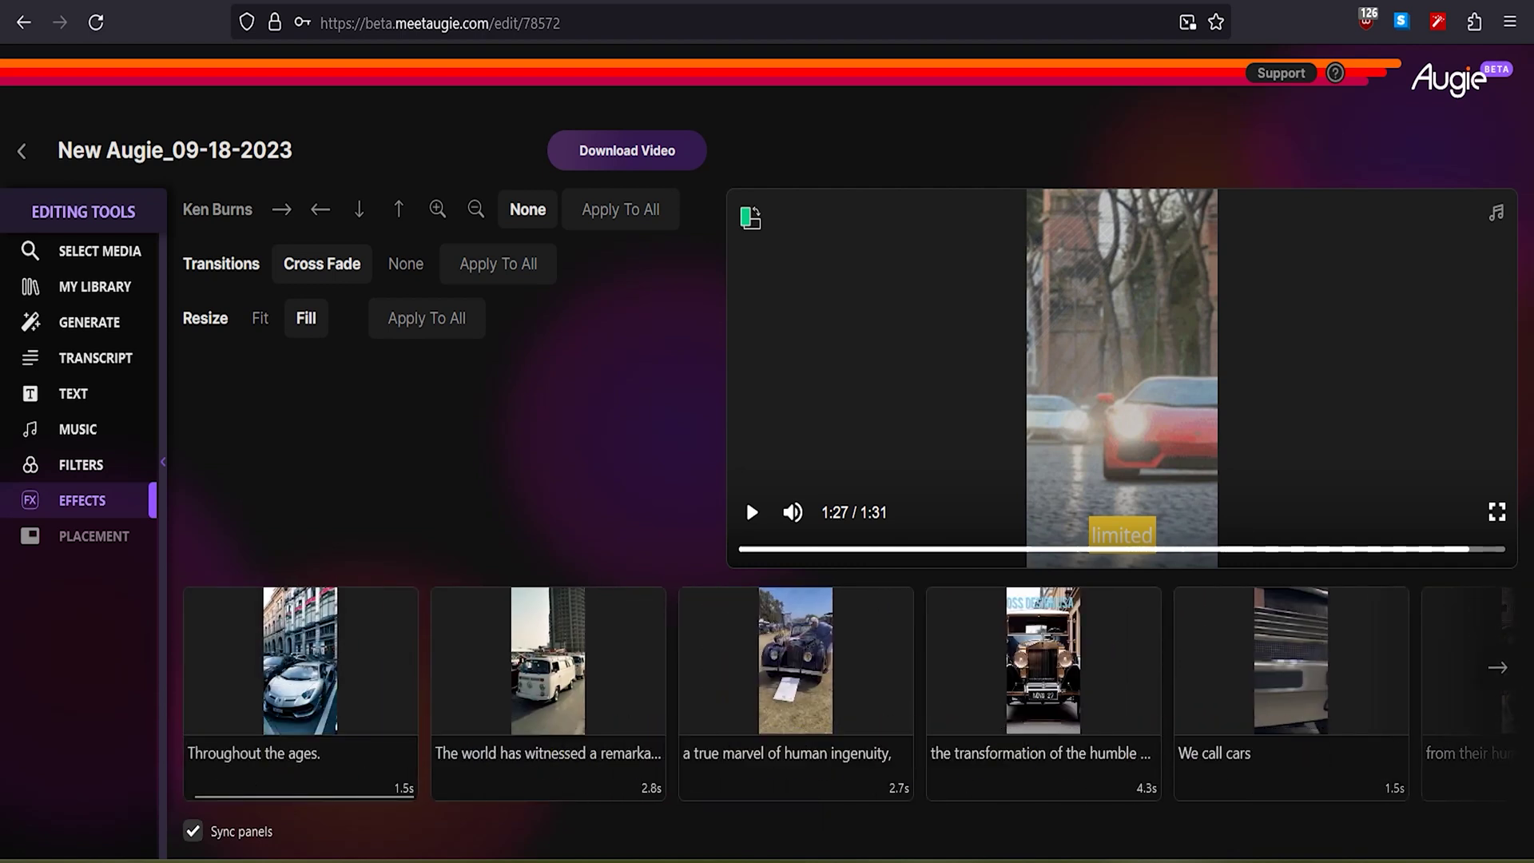